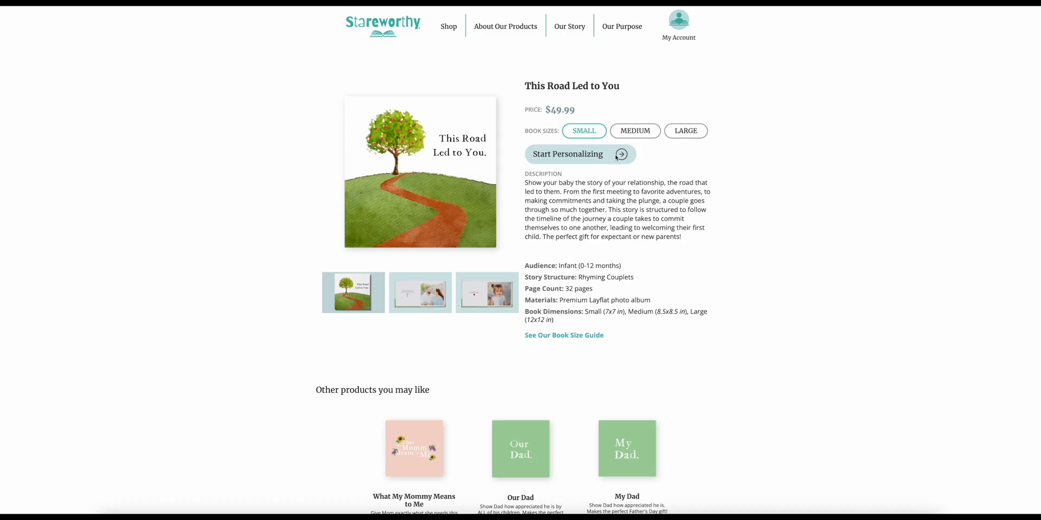
- Start personalizing the small This Road Led to You book and check the folder of prepared photos
{"action": "left_click", "coordinate": [617, 156]}
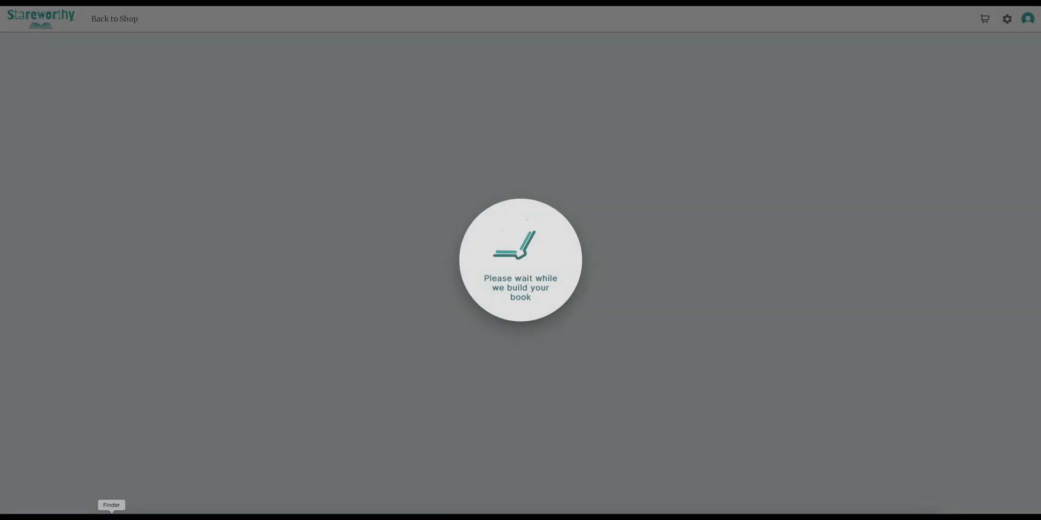
{"action": "left_click", "coordinate": [111, 517]}
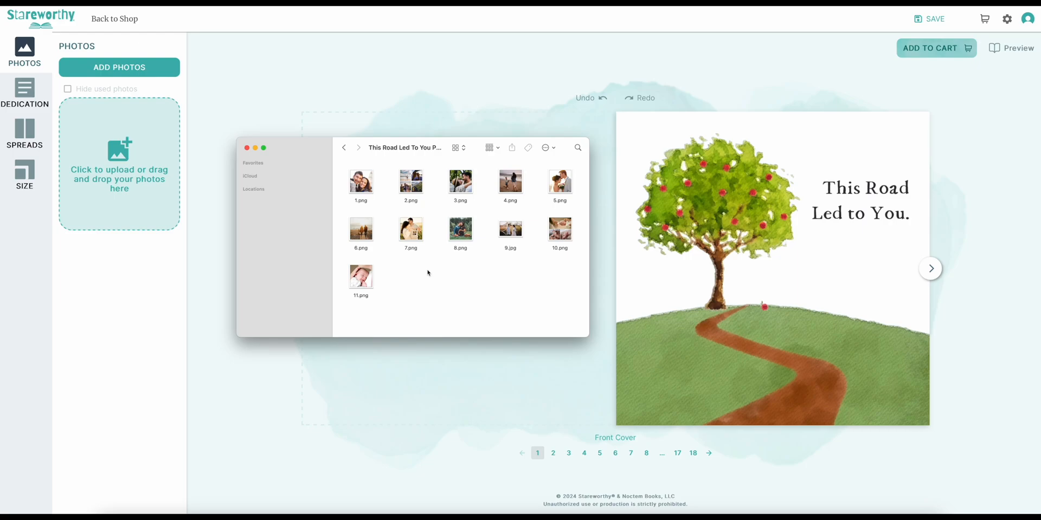
{"action": "left_click", "coordinate": [439, 396]}
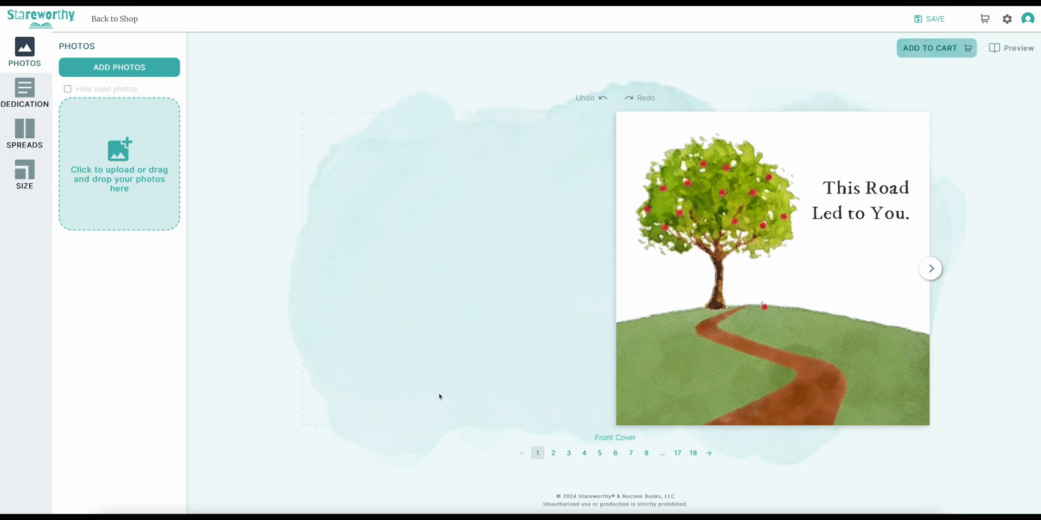
- Look through the book's spreads up to spread 8 to read the photo suggestions, and return to the front cover
{"action": "left_click", "coordinate": [937, 270]}
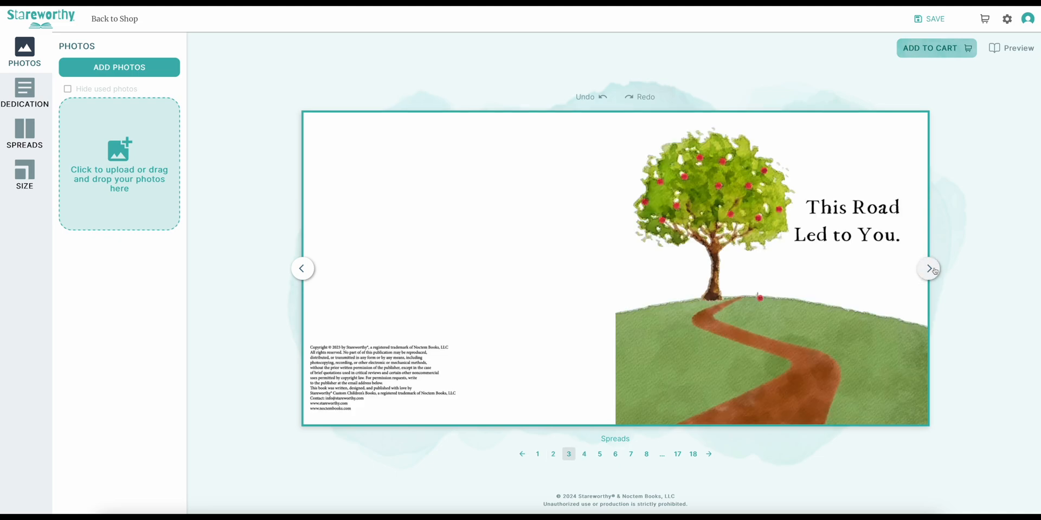
{"action": "left_click", "coordinate": [935, 270]}
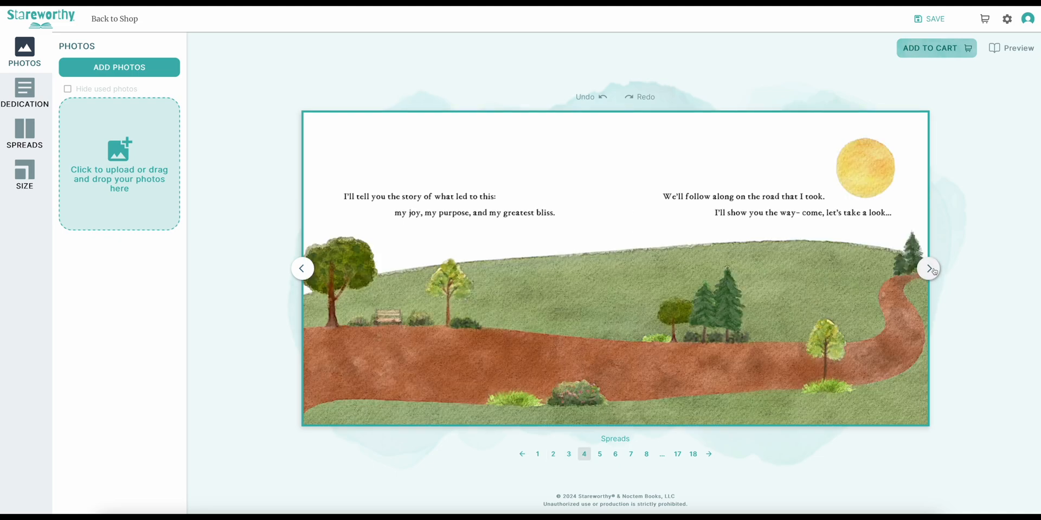
{"action": "left_click", "coordinate": [934, 271]}
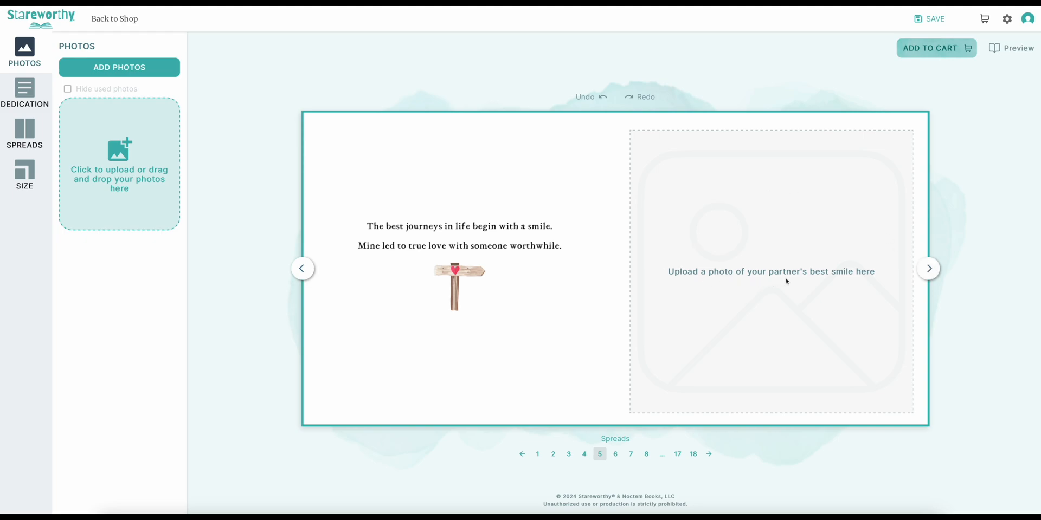
{"action": "left_click", "coordinate": [928, 268]}
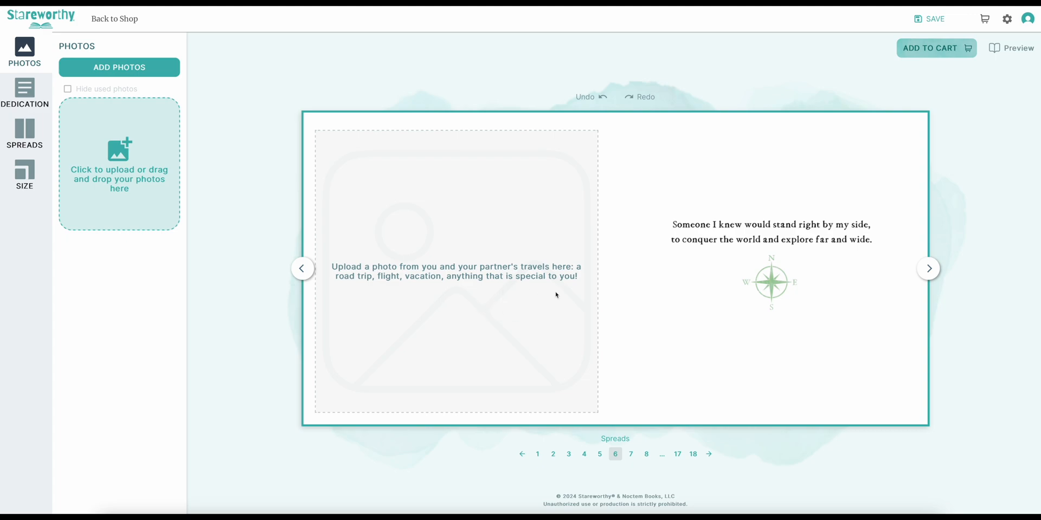
{"action": "left_click", "coordinate": [928, 268]}
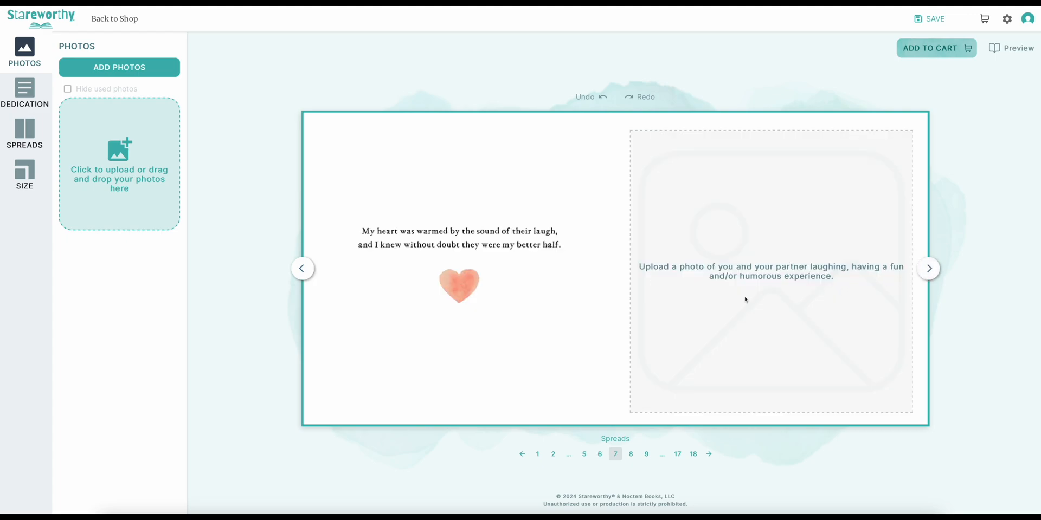
{"action": "left_click", "coordinate": [928, 268]}
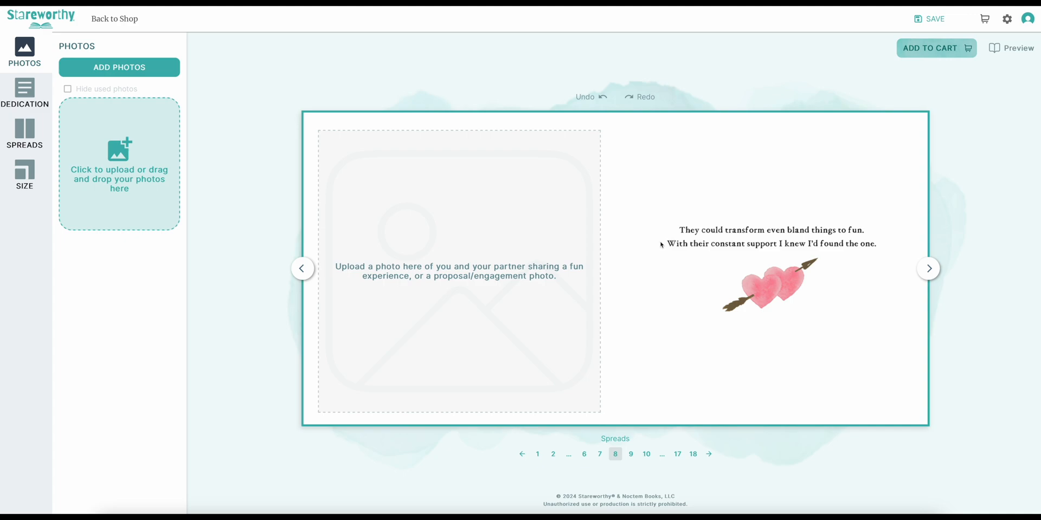
{"action": "left_click", "coordinate": [538, 454]}
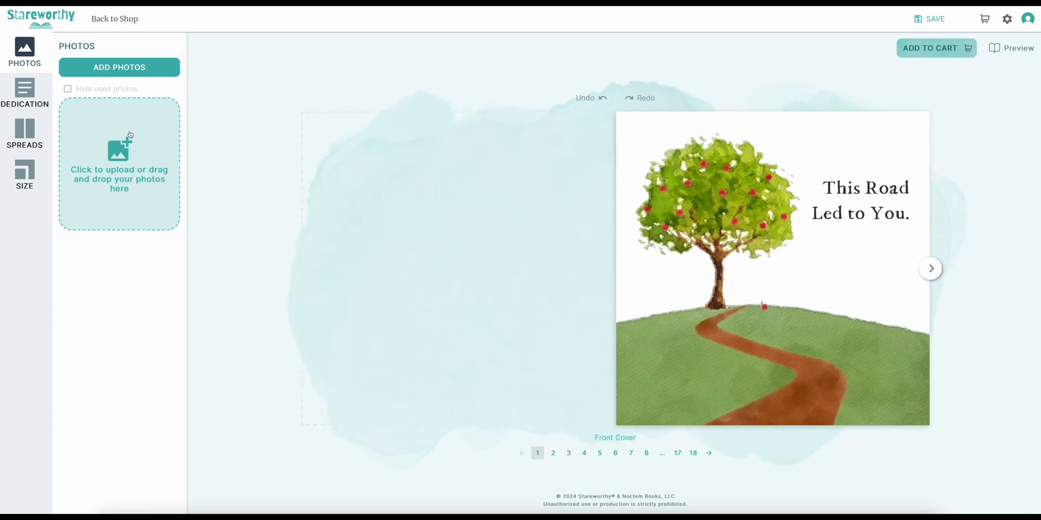
- Open the dedication on spread 2 for editing and enter June 17th, 2024 as the dedication date
{"action": "left_click", "coordinate": [937, 273]}
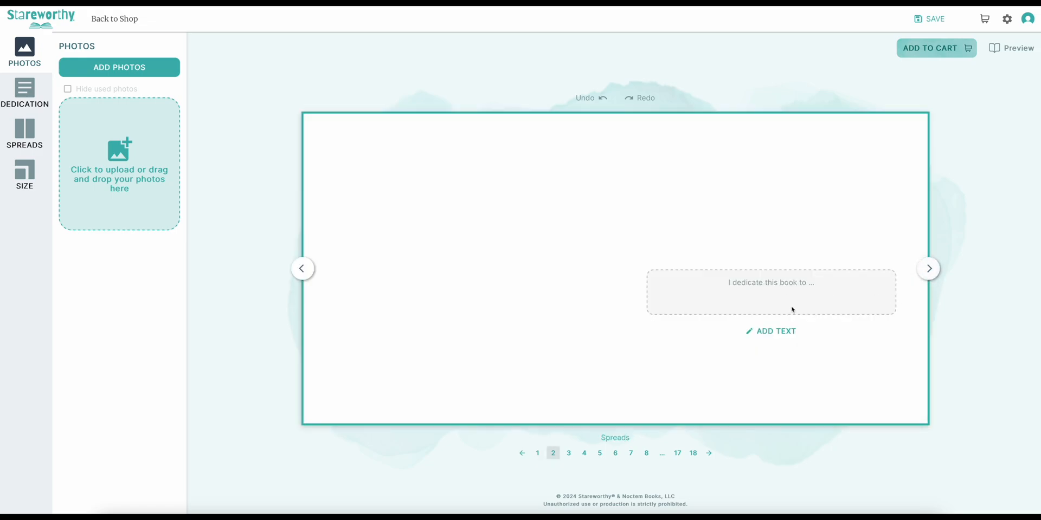
{"action": "left_click", "coordinate": [772, 332]}
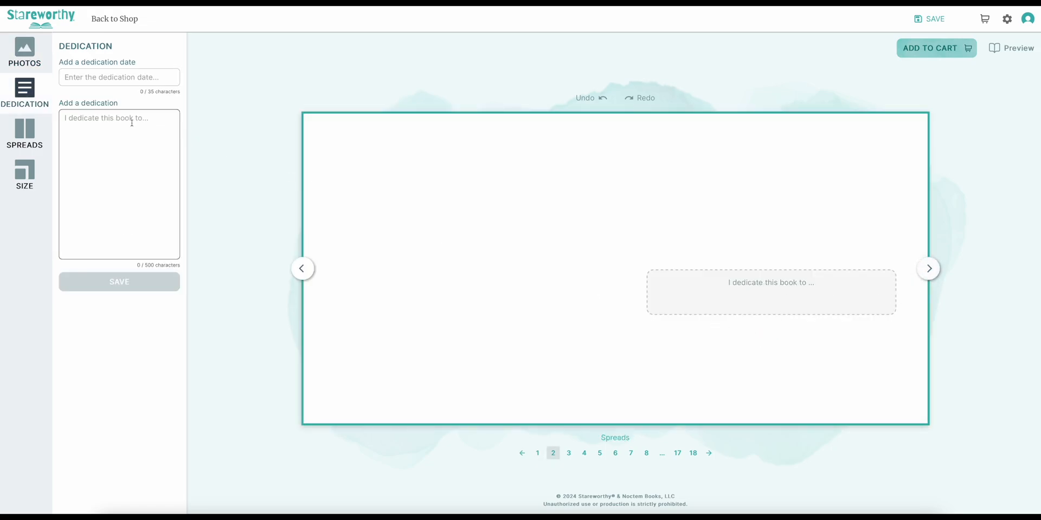
{"action": "left_click", "coordinate": [98, 78]}
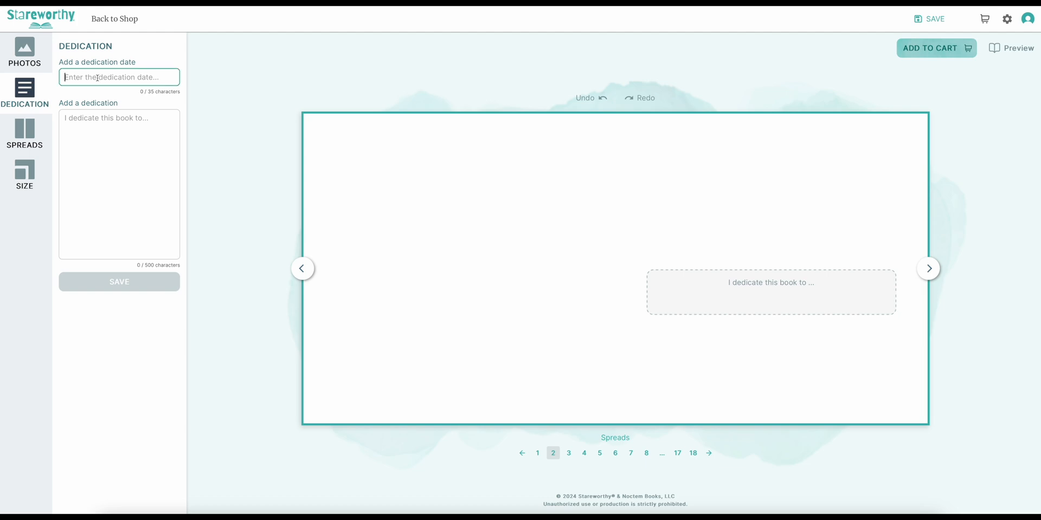
{"action": "type", "text": "June 17"}
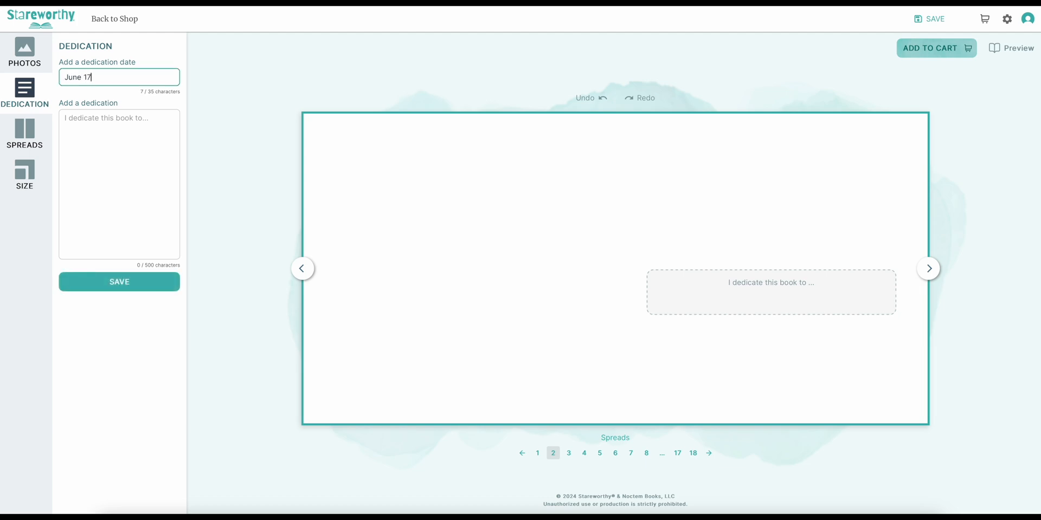
{"action": "type", "text": "th, 2024"}
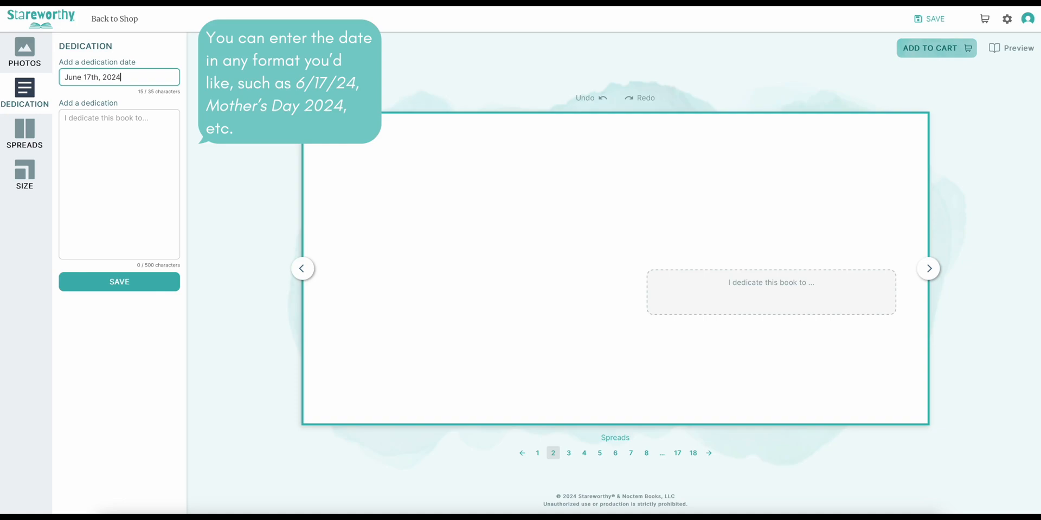
- Write the dedication as "For:", a blank line, and "Our Precious" followed by the child's first name, and save it
{"action": "left_click", "coordinate": [106, 135]}
{"action": "type", "text": "For:"}
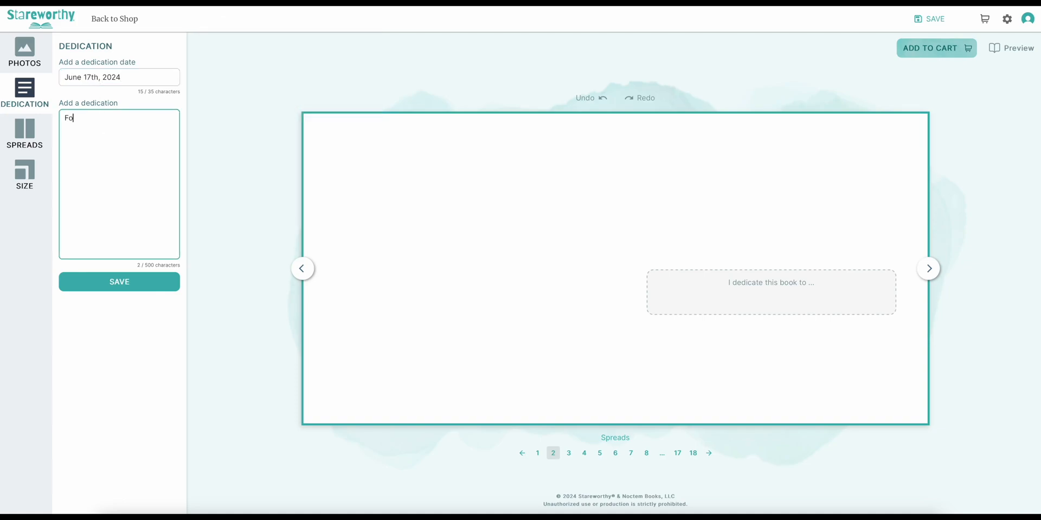
{"action": "key", "text": "Return"}
{"action": "key", "text": "Return"}
{"action": "type", "text": "Our Precious Amelia"}
{"action": "left_click", "coordinate": [132, 281]}
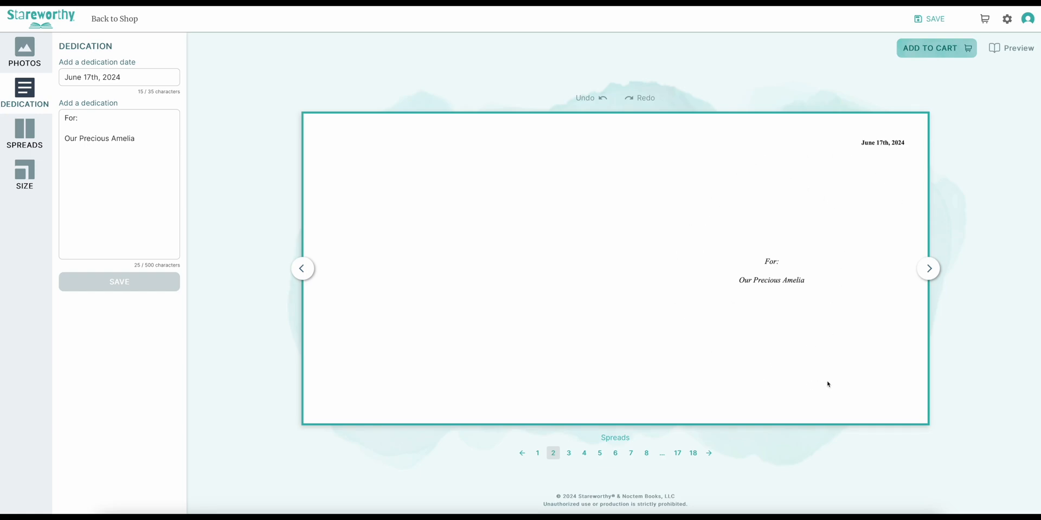
- Go to spread 5 and upload all eleven pictures from the This Road Led To You folder to the book's photos
{"action": "left_click", "coordinate": [929, 270]}
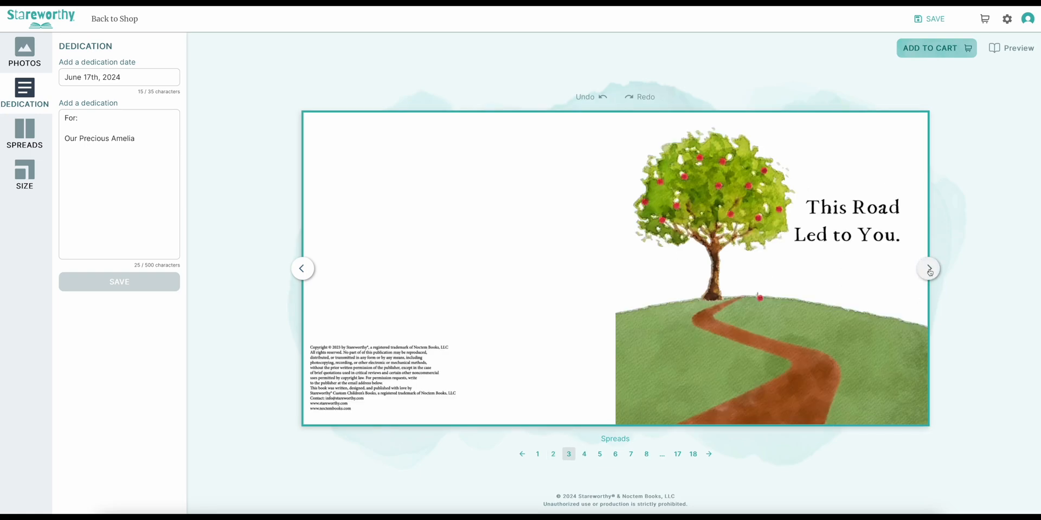
{"action": "left_click", "coordinate": [929, 269]}
{"action": "left_click", "coordinate": [929, 269]}
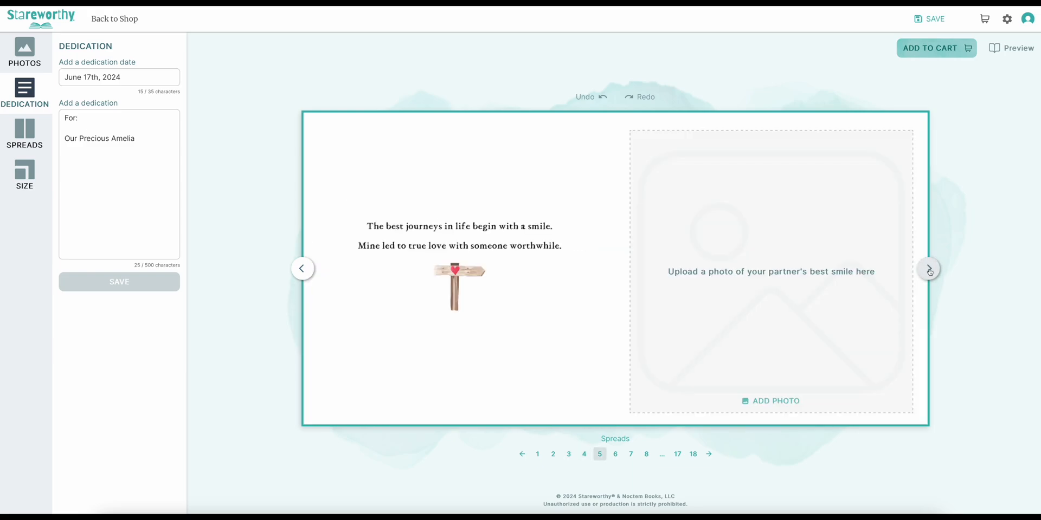
{"action": "left_click", "coordinate": [32, 54]}
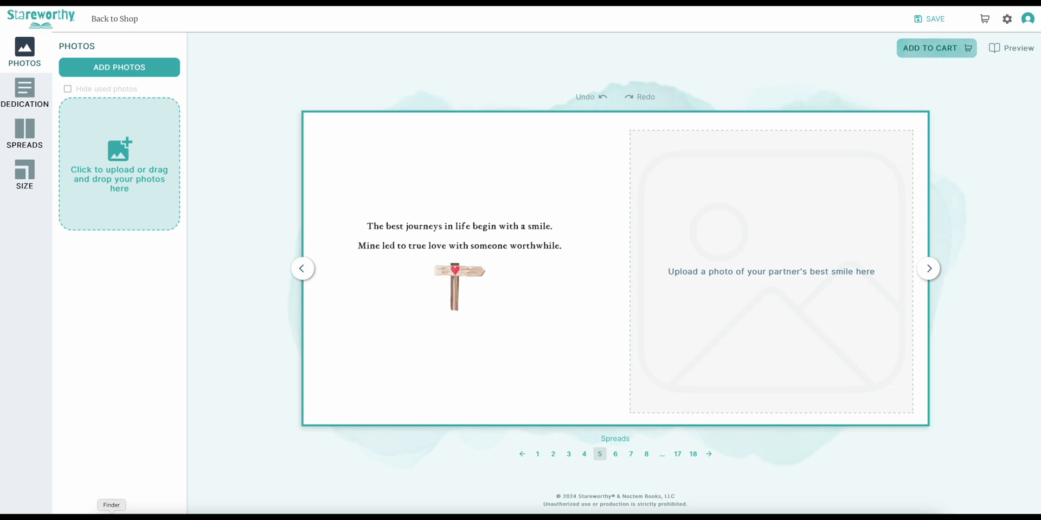
{"action": "left_click", "coordinate": [111, 518]}
{"action": "left_click_drag", "start_coordinate": [340, 178], "coordinate": [574, 307]}
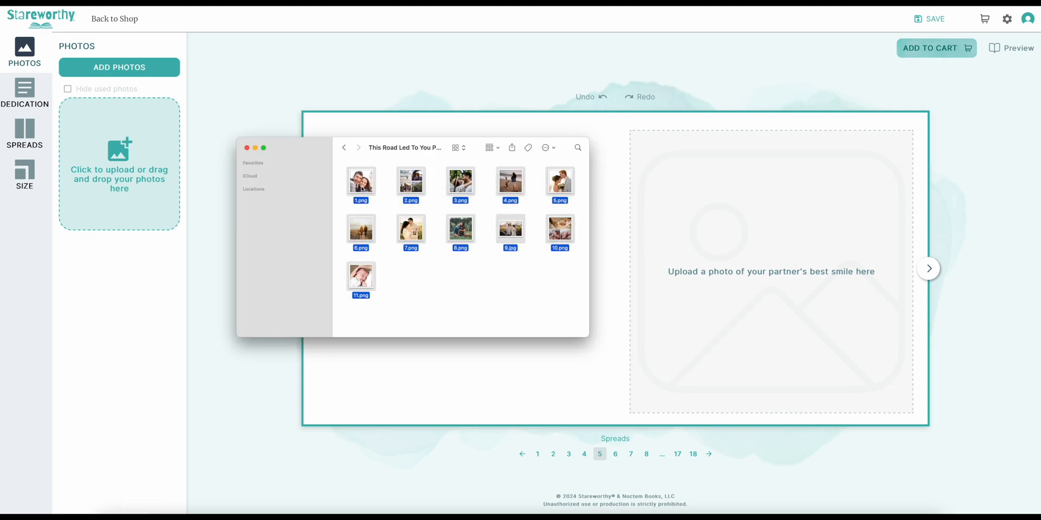
{"action": "left_click_drag", "start_coordinate": [366, 188], "coordinate": [109, 152]}
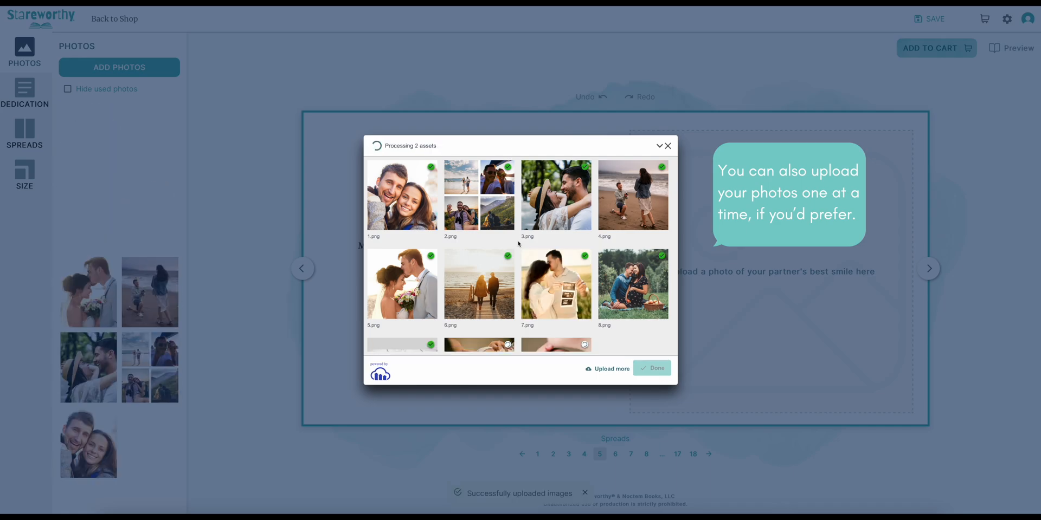
{"action": "left_click", "coordinate": [655, 363]}
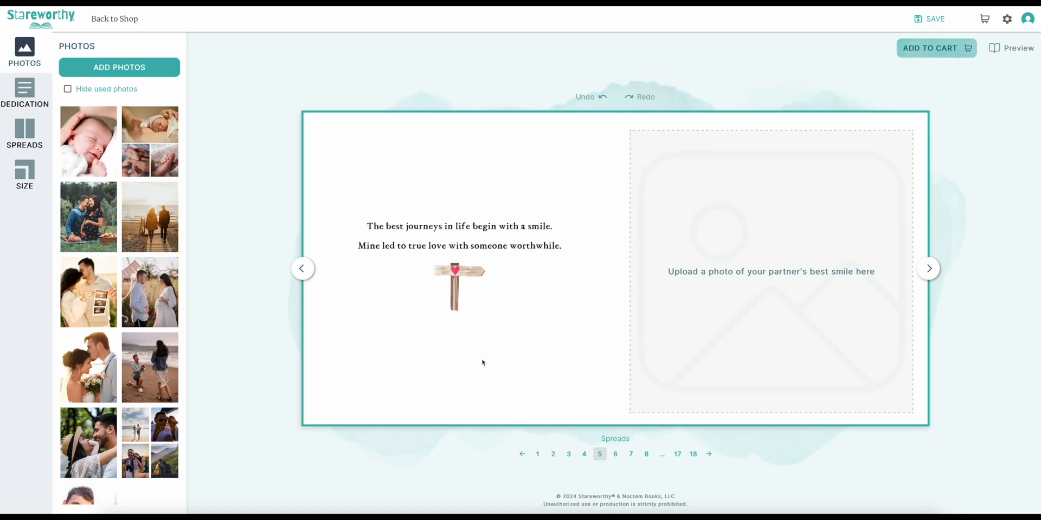
- Place the photo of the smiling couple in the partner's best smile frame on spread 5
{"action": "scroll", "coordinate": [154, 311], "scroll_direction": "down", "scroll_amount": 1}
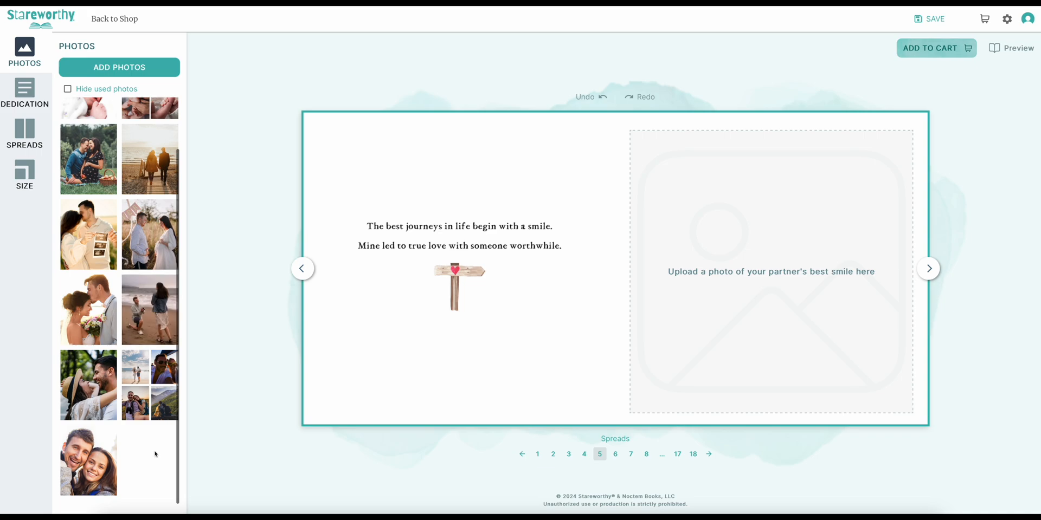
{"action": "left_click", "coordinate": [89, 468]}
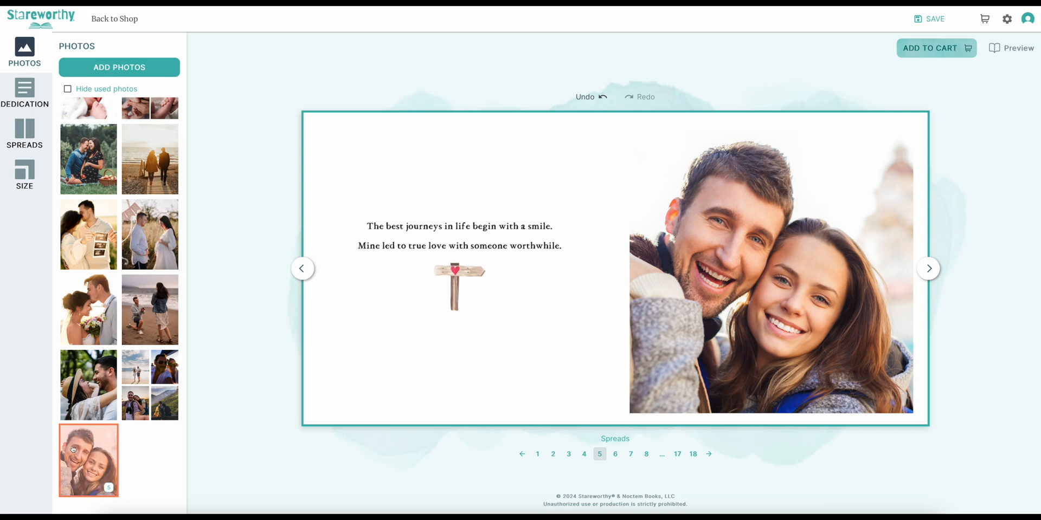
{"action": "left_click", "coordinate": [110, 494]}
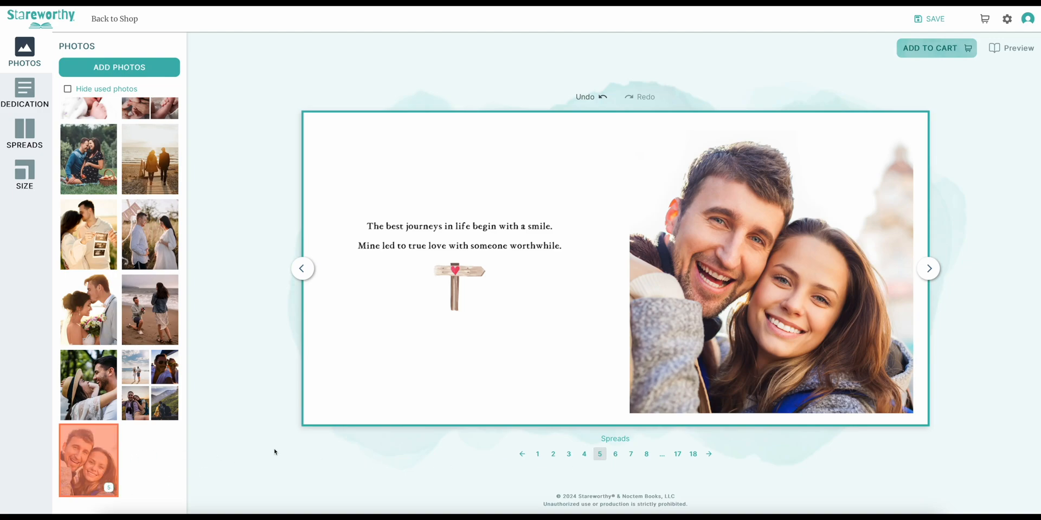
- Place the four-picture travel collage on spread 6 and the laughing couple with the straw hat on spread 7
{"action": "left_click", "coordinate": [929, 268]}
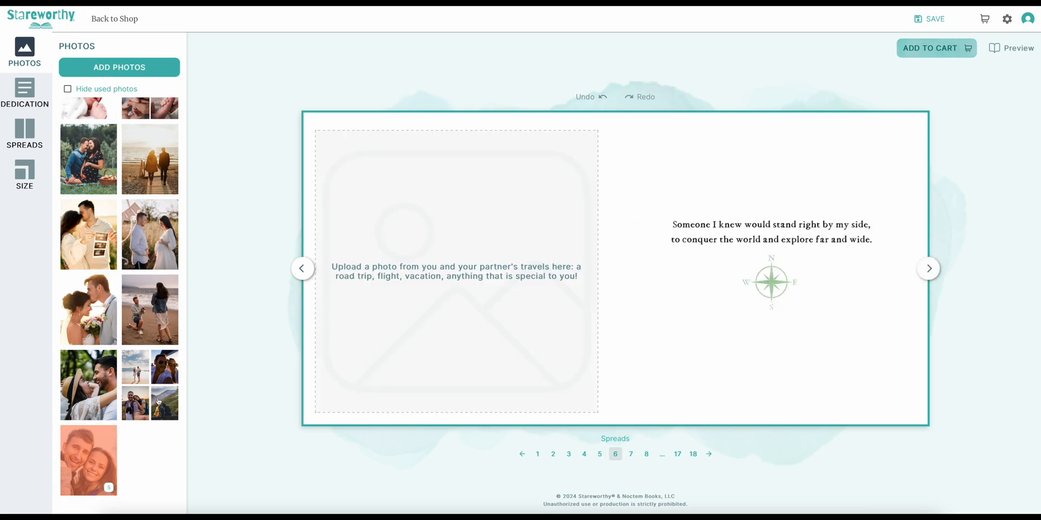
{"action": "left_click", "coordinate": [159, 402]}
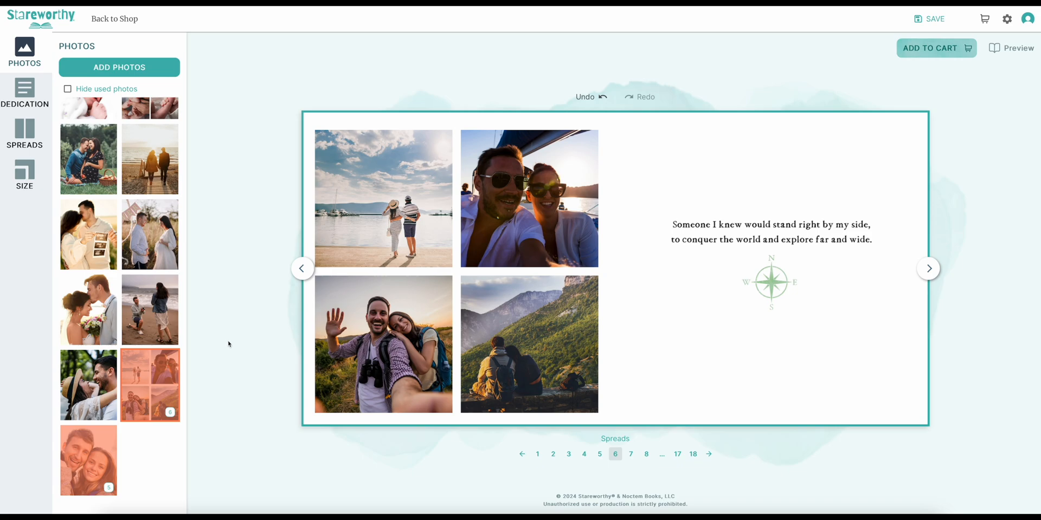
{"action": "mouse_move", "coordinate": [339, 329]}
{"action": "left_click", "coordinate": [928, 269]}
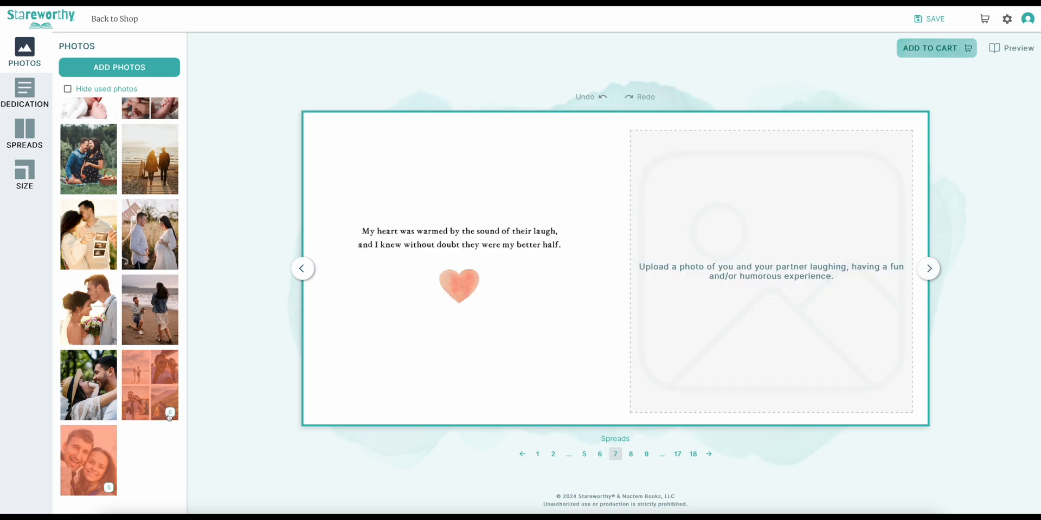
{"action": "left_click_drag", "start_coordinate": [88, 385], "coordinate": [770, 271]}
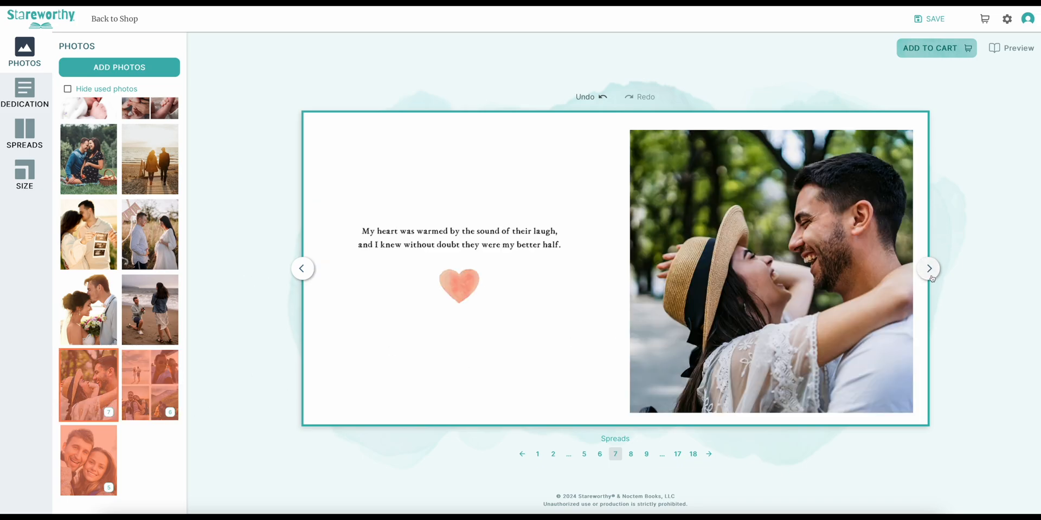
- Fill spreads 8 to 10 with the beach proposal, wedding and sunset boardwalk photos, one per spread
{"action": "left_click", "coordinate": [929, 269]}
{"action": "left_click", "coordinate": [929, 270]}
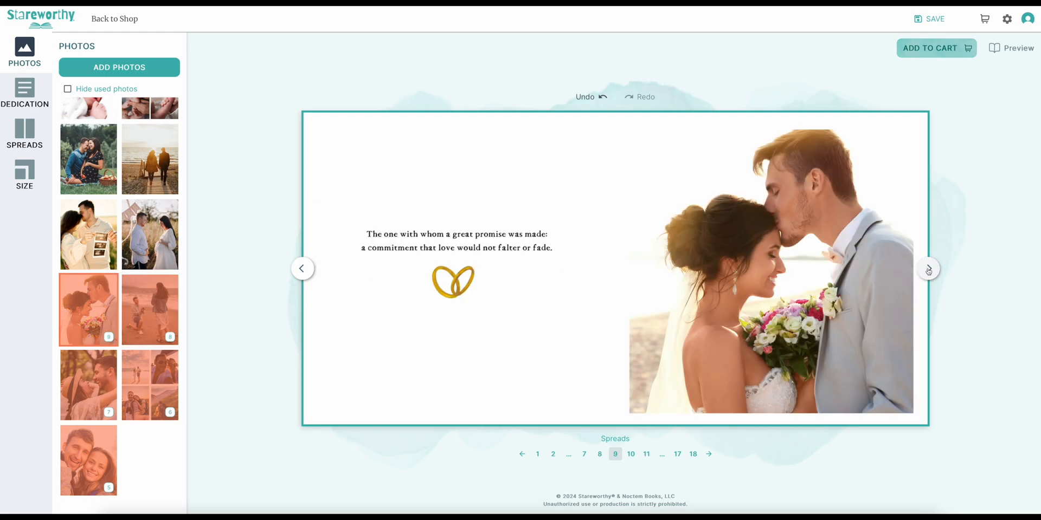
{"action": "left_click", "coordinate": [928, 270]}
{"action": "left_click_drag", "start_coordinate": [149, 159], "coordinate": [460, 271]}
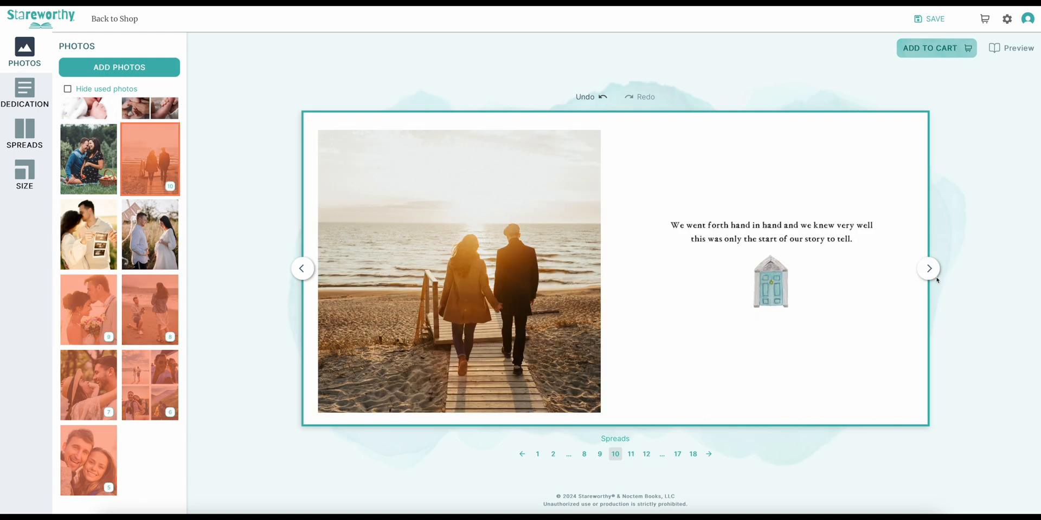
- Place the ultrasound announcement photo on spread 11 and the picnic couple photo on spread 12
{"action": "left_click", "coordinate": [929, 270]}
{"action": "left_click_drag", "start_coordinate": [88, 235], "coordinate": [771, 271]}
{"action": "left_click", "coordinate": [928, 269]}
{"action": "left_click_drag", "start_coordinate": [88, 159], "coordinate": [459, 271]}
- Place the baby shower photo of the expectant couple in the frame on spread 13
{"action": "left_click", "coordinate": [927, 271]}
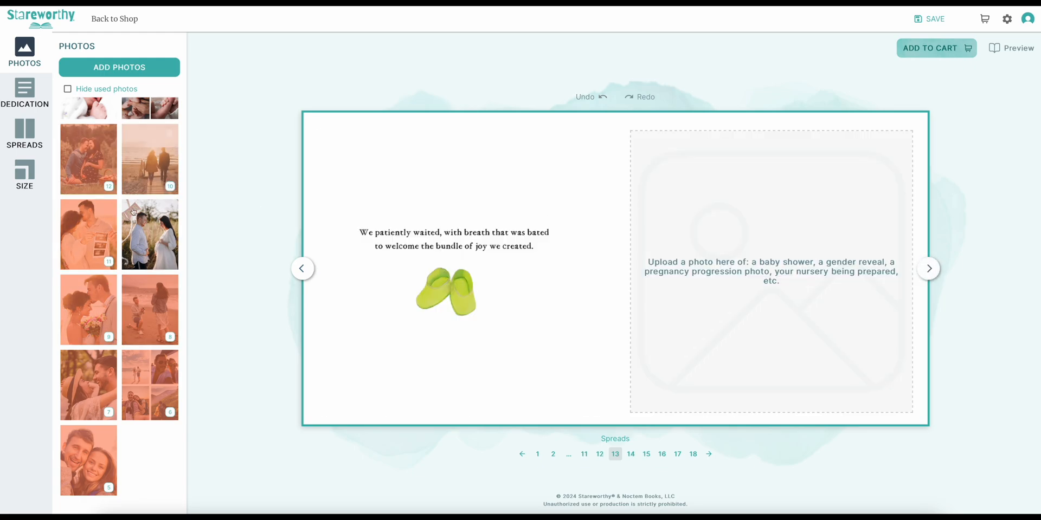
{"action": "left_click", "coordinate": [133, 212]}
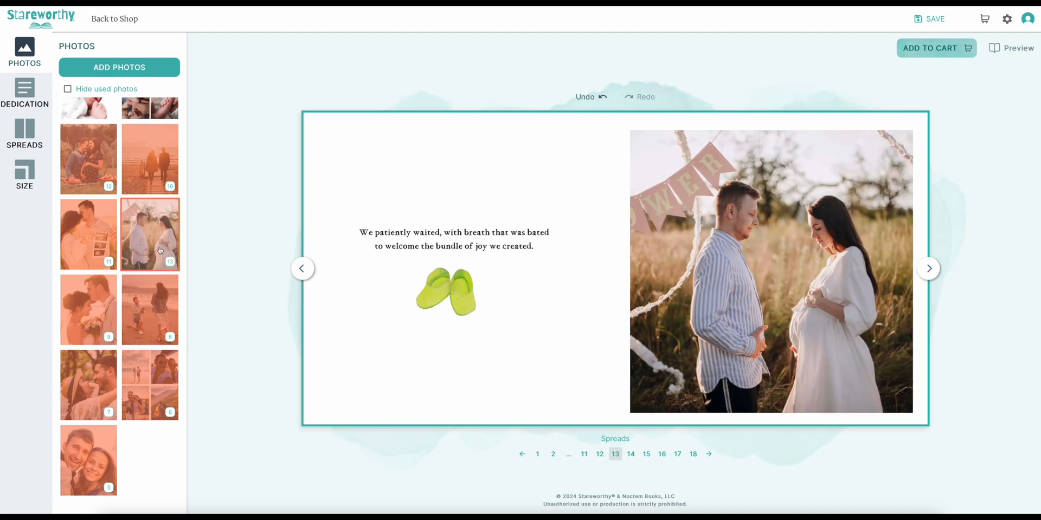
{"action": "mouse_move", "coordinate": [775, 314]}
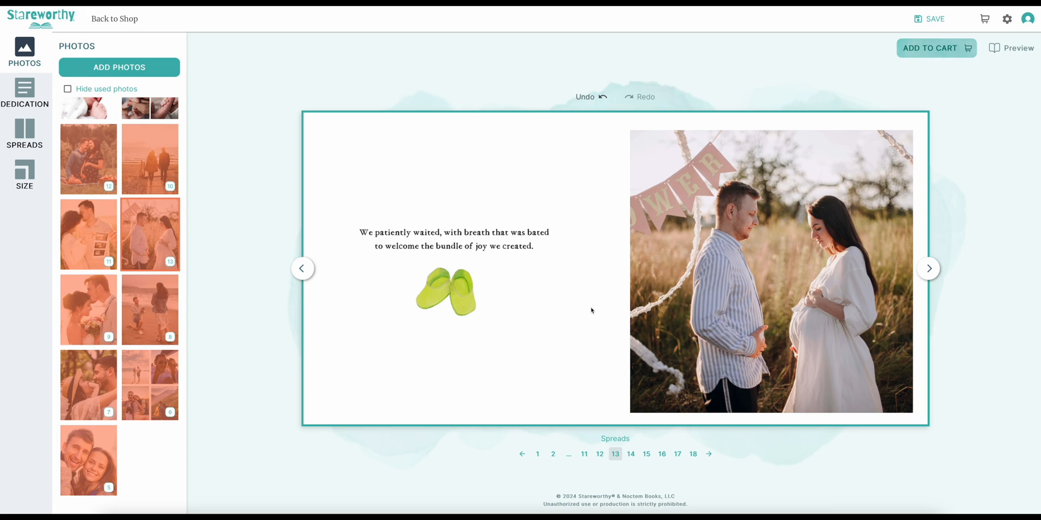
- Crop the baby shower photo on spread 13 to a tighter 3094 × 3094 square around the couple and export it
{"action": "mouse_move", "coordinate": [700, 298]}
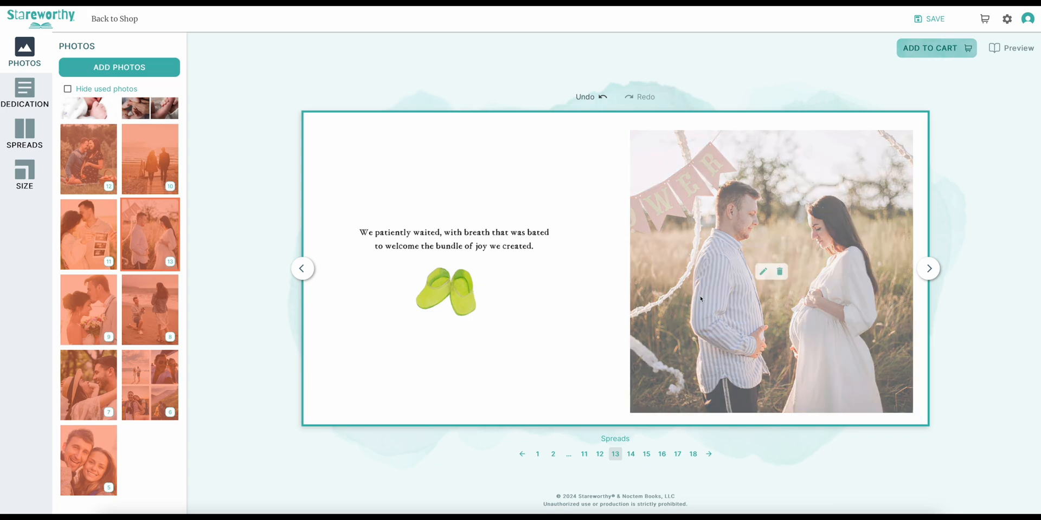
{"action": "left_click", "coordinate": [762, 273]}
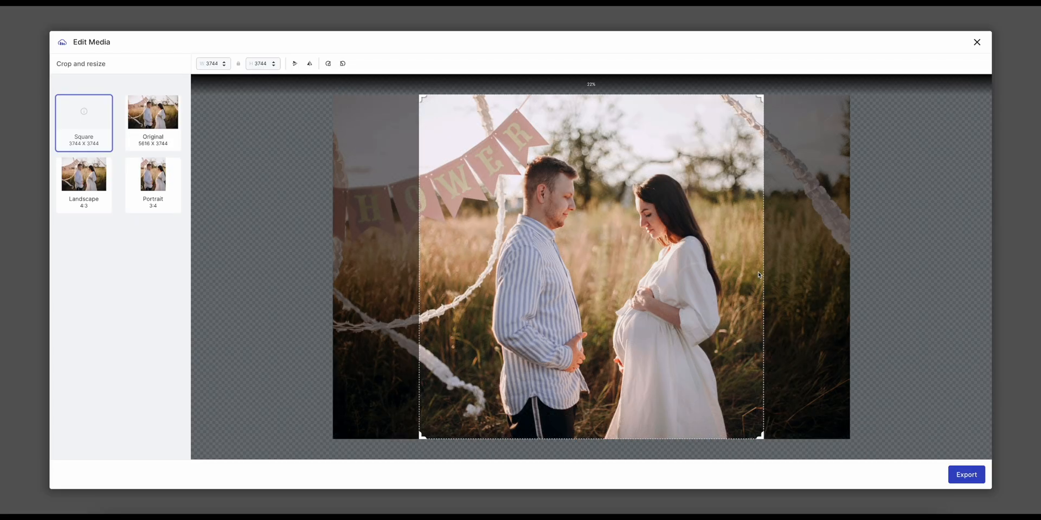
{"action": "left_click_drag", "start_coordinate": [762, 435], "coordinate": [724, 400]}
{"action": "left_click_drag", "start_coordinate": [666, 363], "coordinate": [691, 363]}
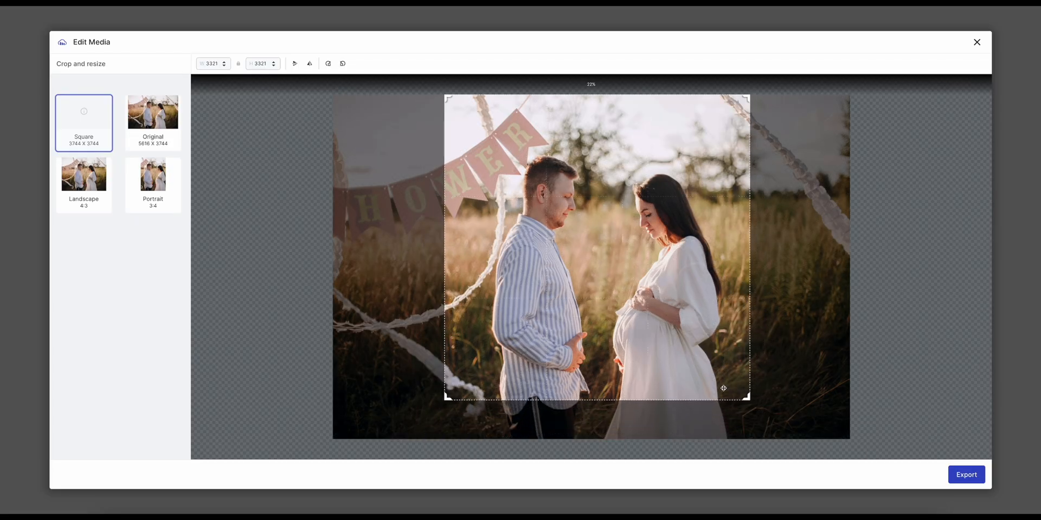
{"action": "left_click_drag", "start_coordinate": [747, 400], "coordinate": [732, 379]}
{"action": "left_click_drag", "start_coordinate": [696, 346], "coordinate": [705, 353]}
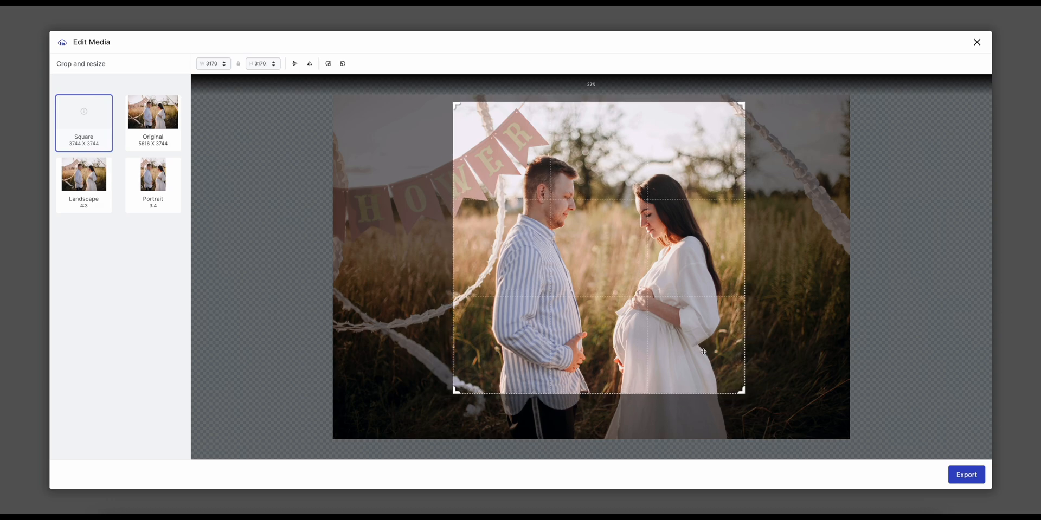
{"action": "left_click_drag", "start_coordinate": [743, 107], "coordinate": [736, 114]}
{"action": "left_click_drag", "start_coordinate": [677, 144], "coordinate": [678, 144]}
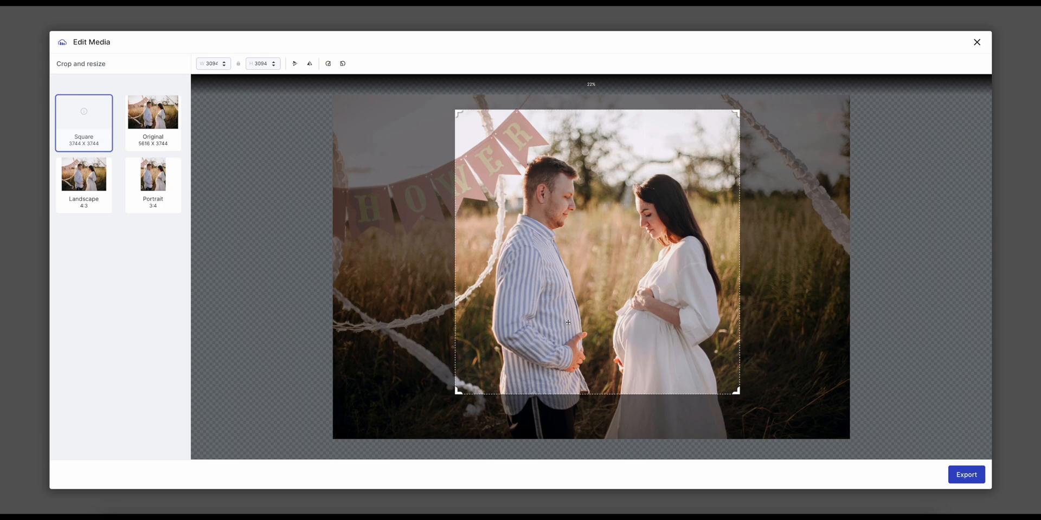
{"action": "left_click", "coordinate": [966, 474]}
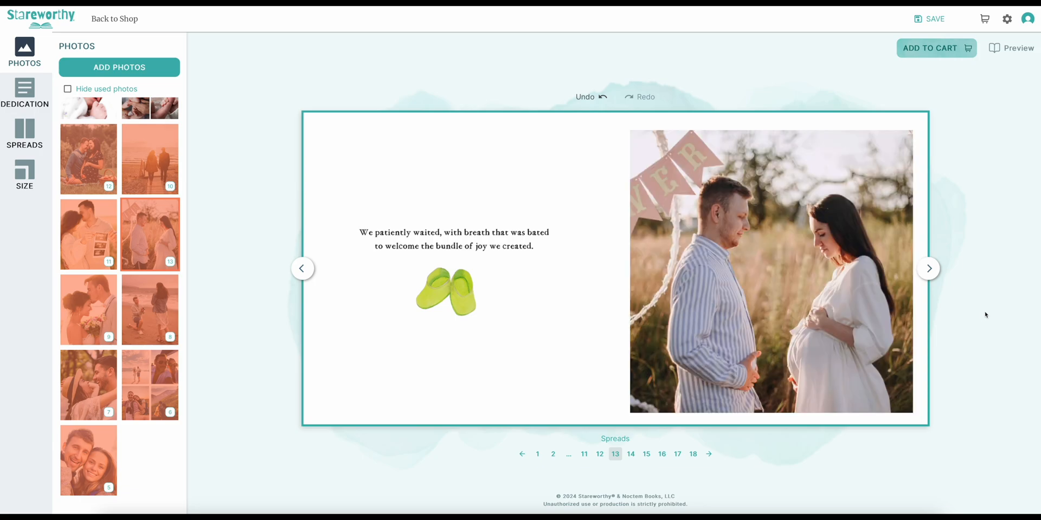
- Place the three-picture newborn collage on spread 14 and the sleeping baby portrait on spread 16
{"action": "left_click", "coordinate": [929, 268]}
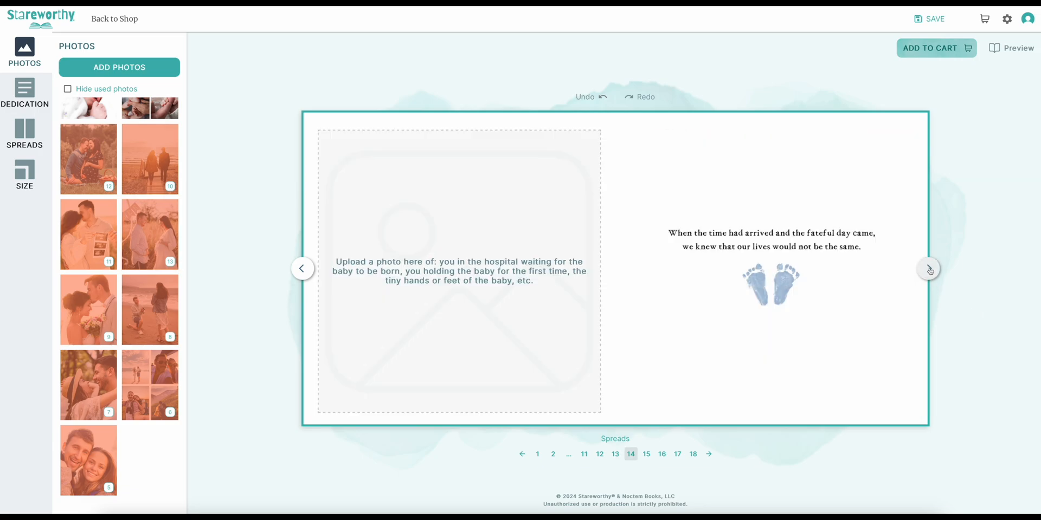
{"action": "left_click", "coordinate": [130, 109]}
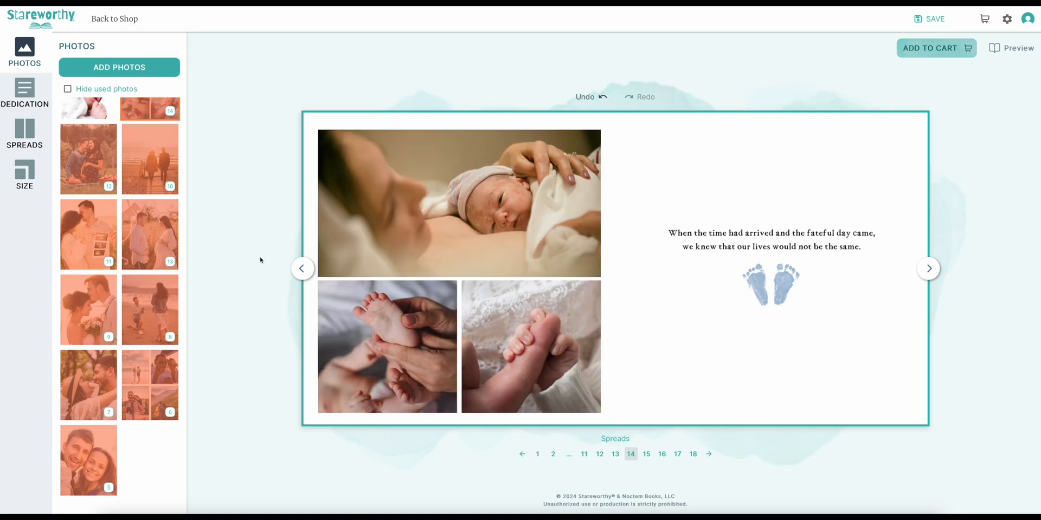
{"action": "left_click", "coordinate": [928, 269]}
{"action": "left_click", "coordinate": [937, 271]}
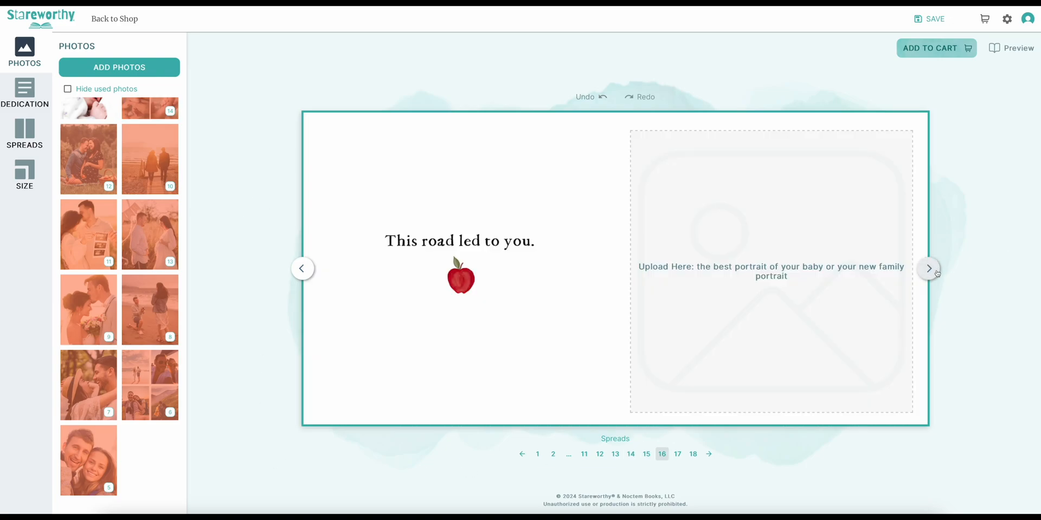
{"action": "left_click_drag", "start_coordinate": [104, 116], "coordinate": [825, 346]}
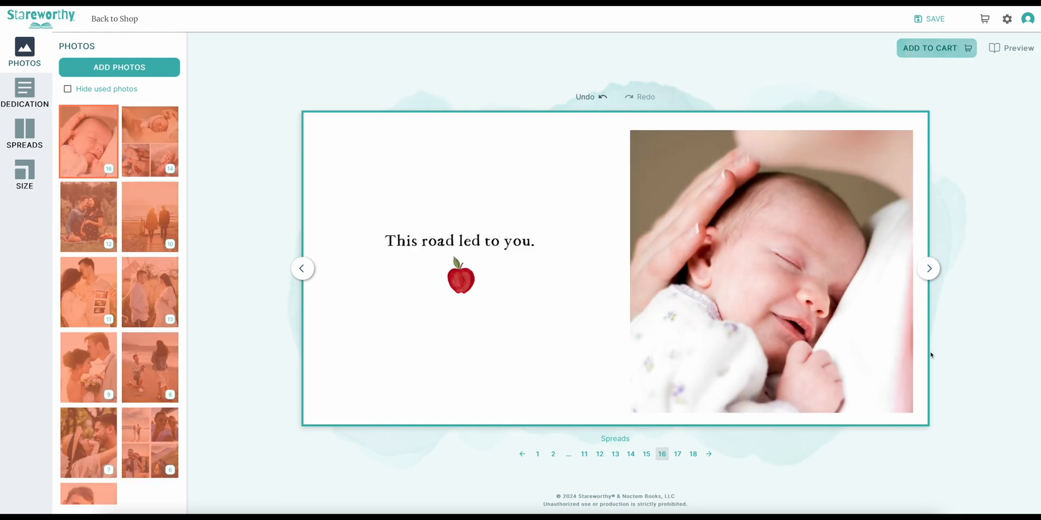
- Review the whole book spread by spread, from the front cover through to the back cover
{"action": "left_click", "coordinate": [537, 454]}
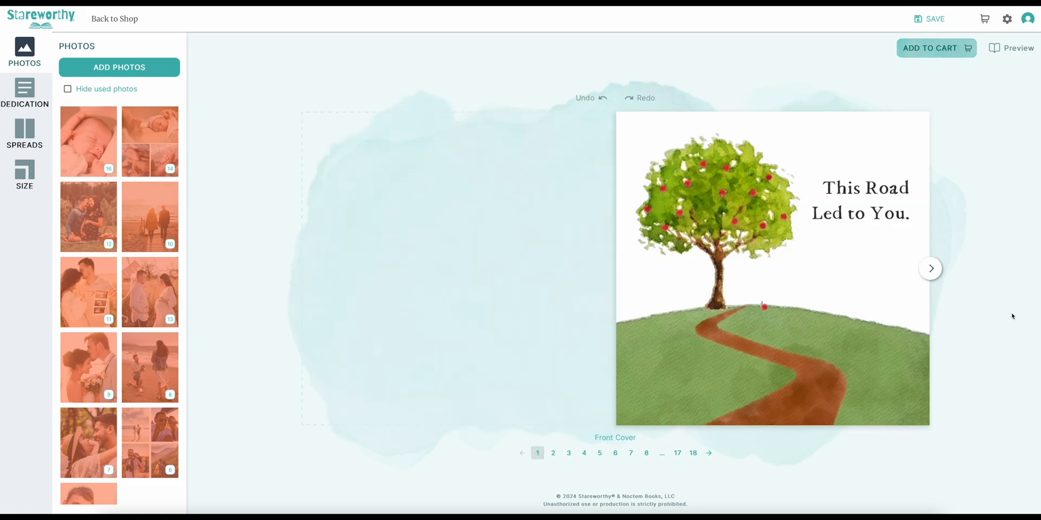
{"action": "left_click", "coordinate": [930, 270]}
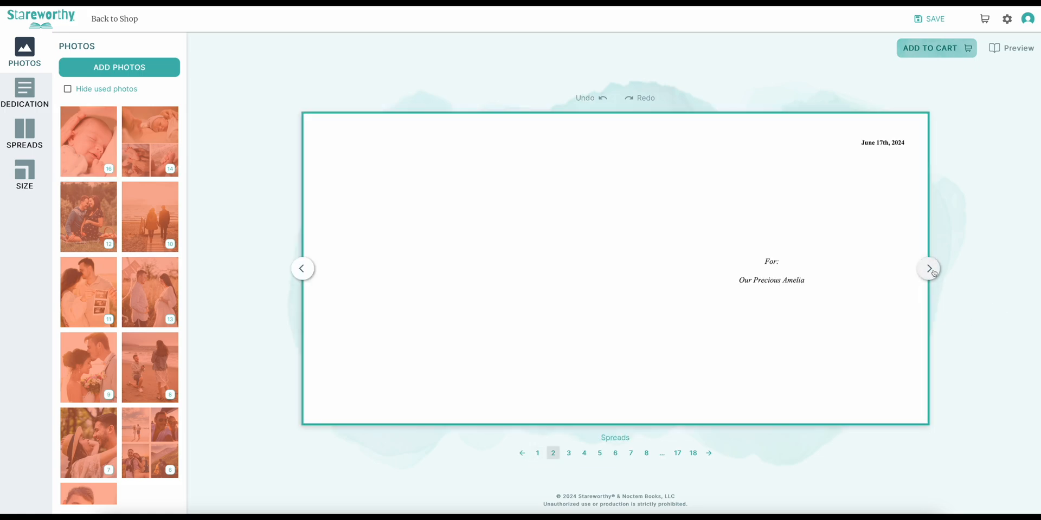
{"action": "left_click", "coordinate": [930, 269]}
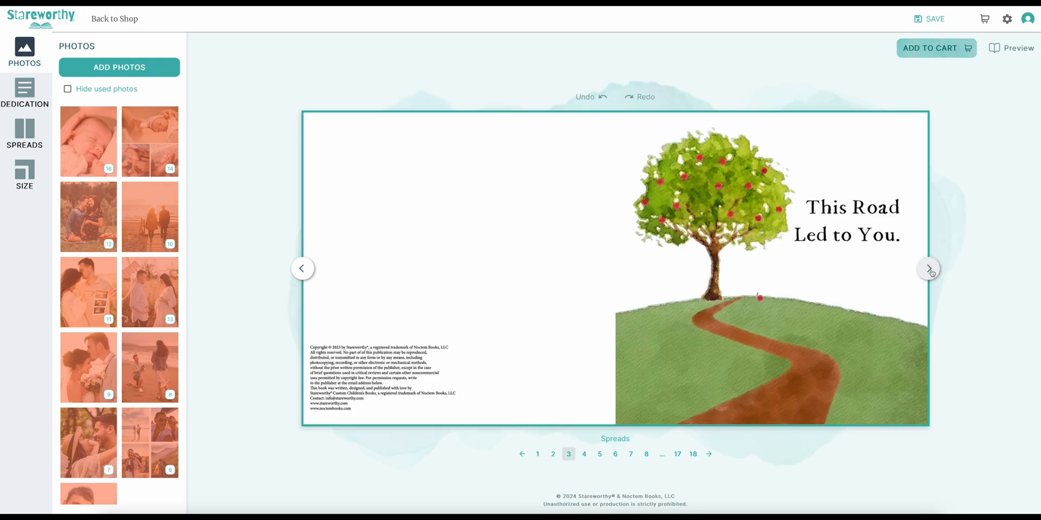
{"action": "left_click", "coordinate": [930, 269]}
{"action": "left_click", "coordinate": [930, 269]}
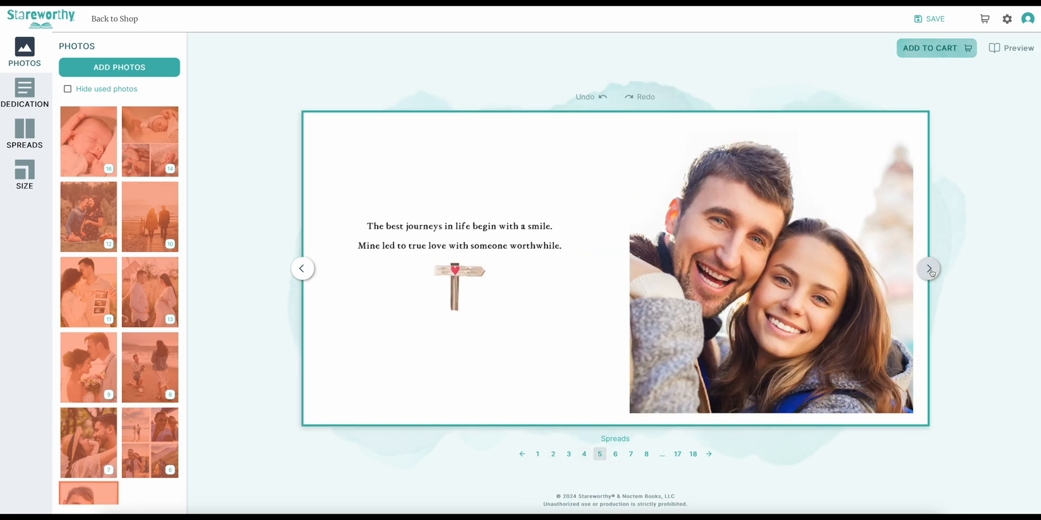
{"action": "left_click", "coordinate": [930, 269]}
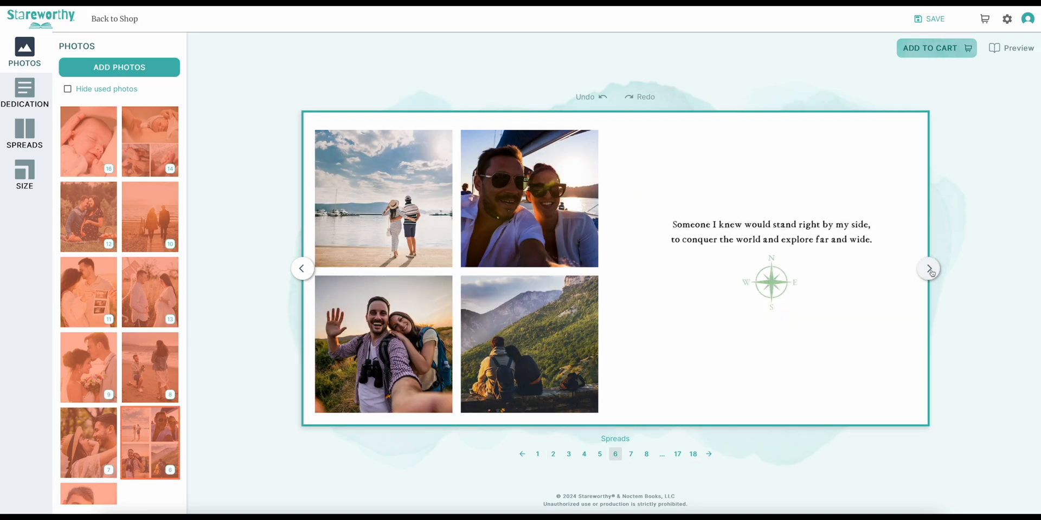
{"action": "left_click", "coordinate": [930, 269]}
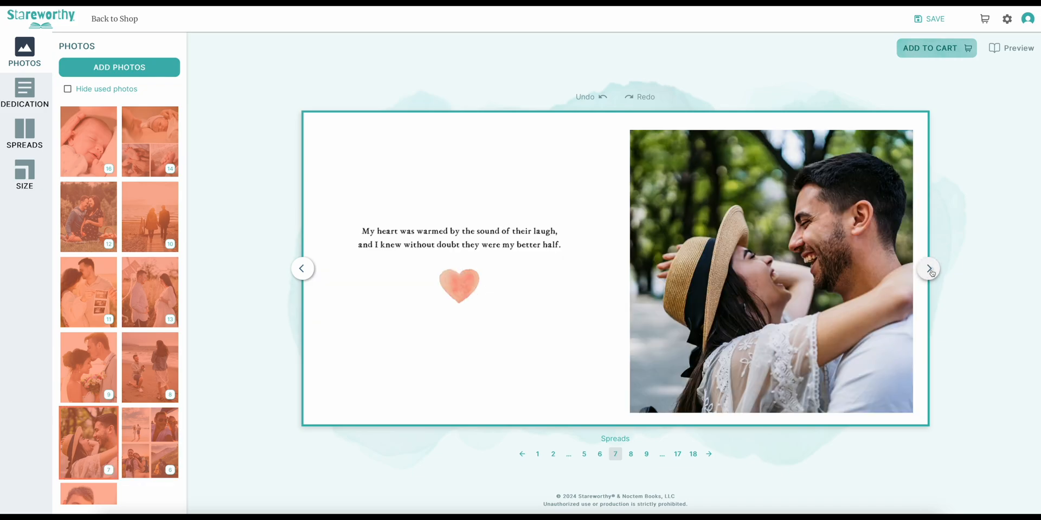
{"action": "left_click", "coordinate": [930, 269]}
{"action": "left_click", "coordinate": [930, 270]}
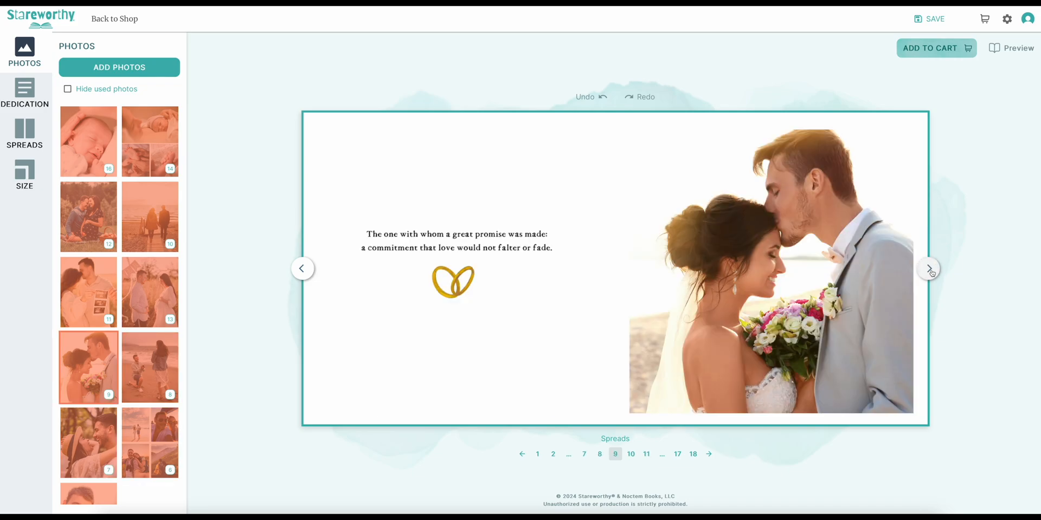
{"action": "left_click", "coordinate": [930, 269]}
{"action": "left_click", "coordinate": [931, 270]}
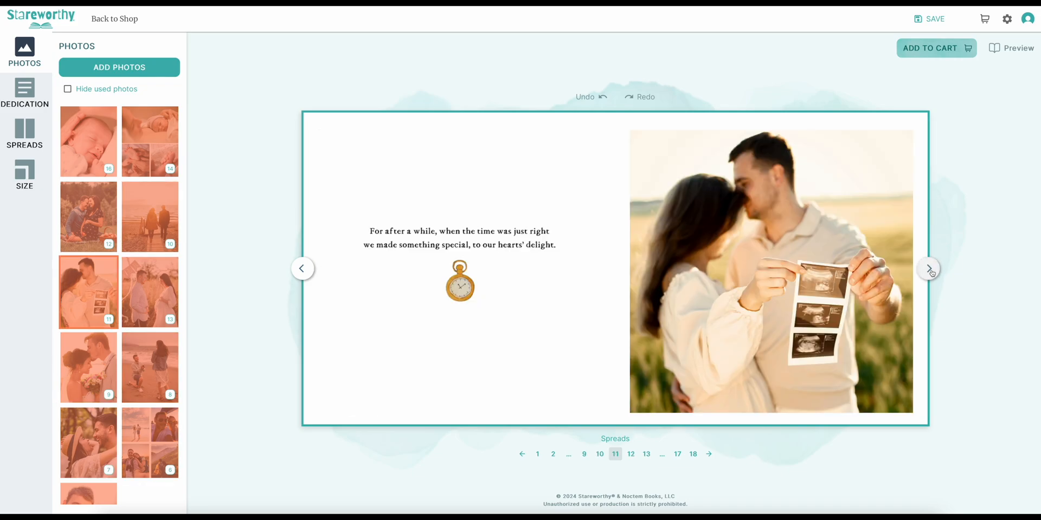
{"action": "left_click", "coordinate": [930, 269]}
{"action": "left_click", "coordinate": [930, 269]}
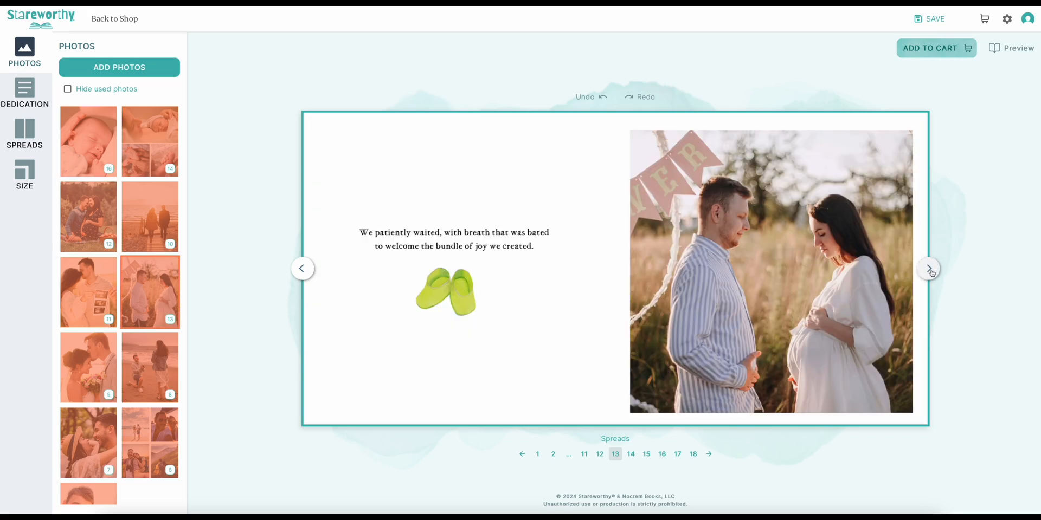
{"action": "left_click", "coordinate": [930, 269]}
{"action": "left_click", "coordinate": [930, 269]}
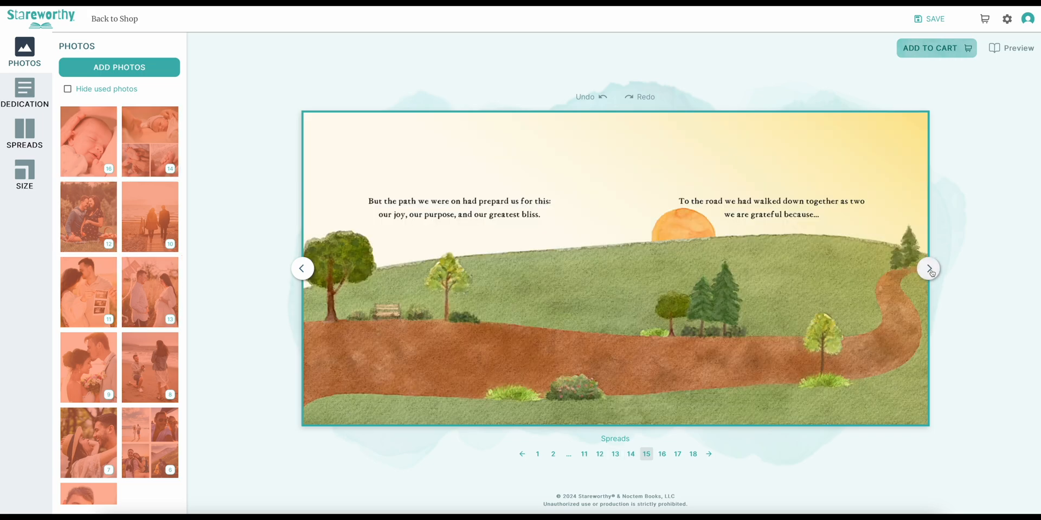
{"action": "left_click", "coordinate": [930, 269]}
{"action": "left_click", "coordinate": [930, 269]}
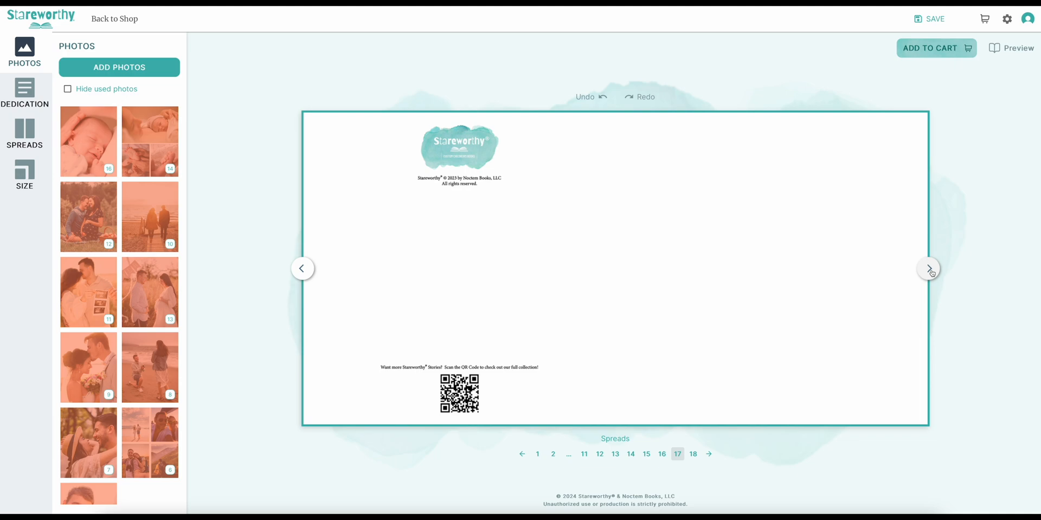
{"action": "left_click", "coordinate": [930, 269]}
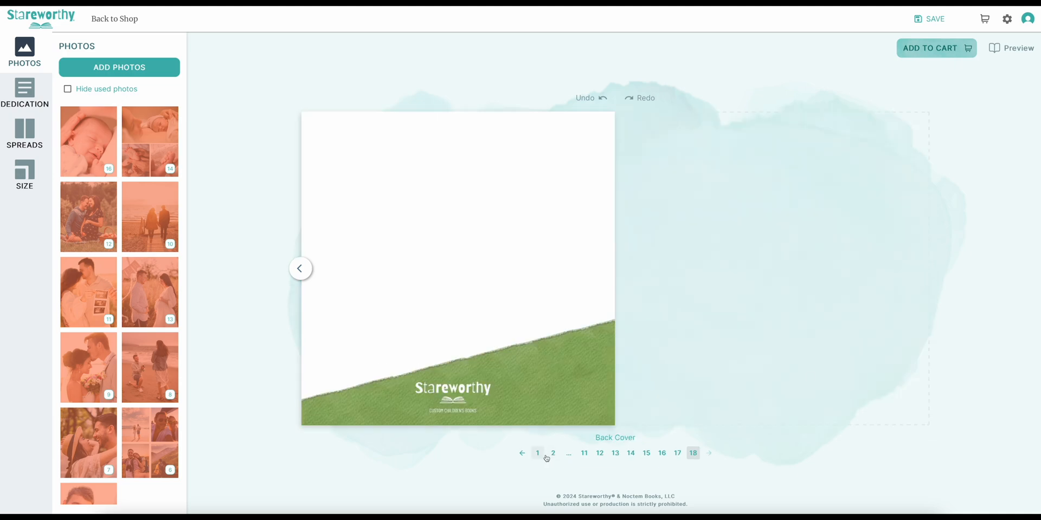
- Save the book, add one small 7 × 7 inch copy to the cart and continue to the full cart page
{"action": "left_click", "coordinate": [935, 23]}
{"action": "left_click", "coordinate": [958, 48]}
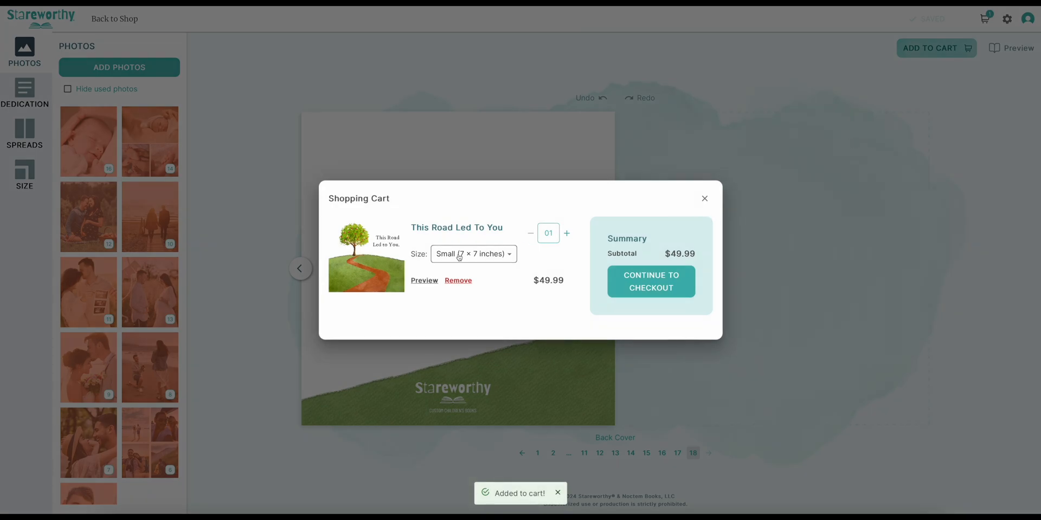
{"action": "left_click", "coordinate": [650, 286]}
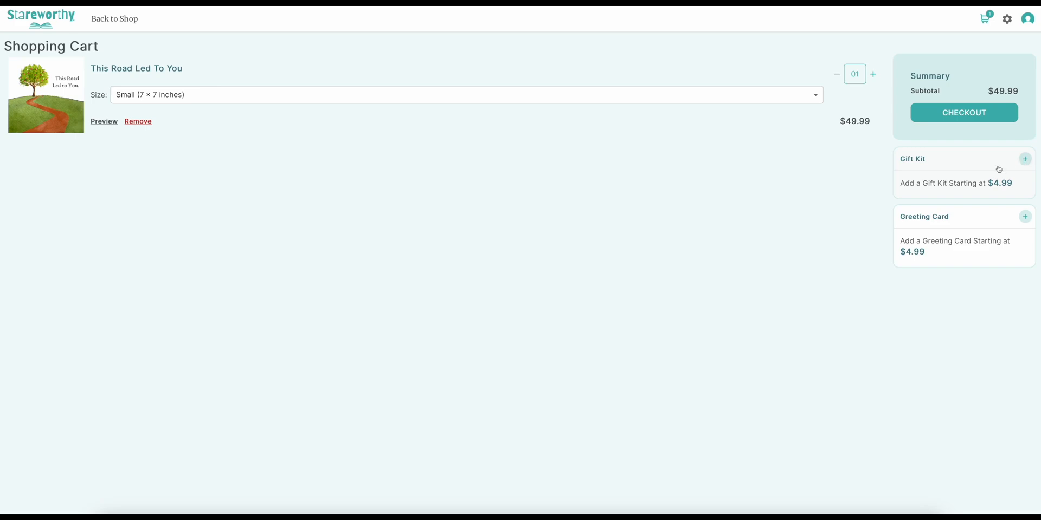
- Look at the gift kit and greeting card add-on options without adding either to the order
{"action": "left_click", "coordinate": [1024, 159]}
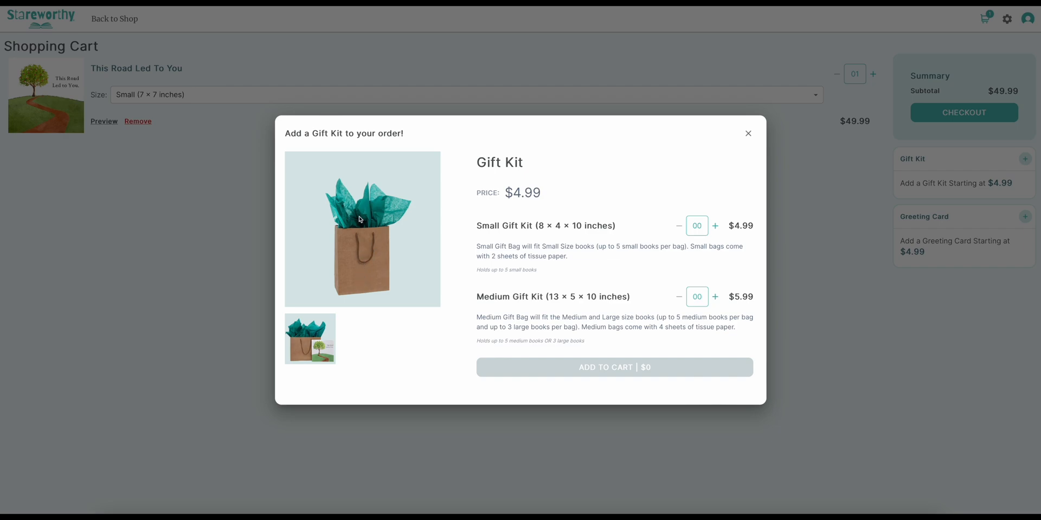
{"action": "left_click", "coordinate": [748, 136]}
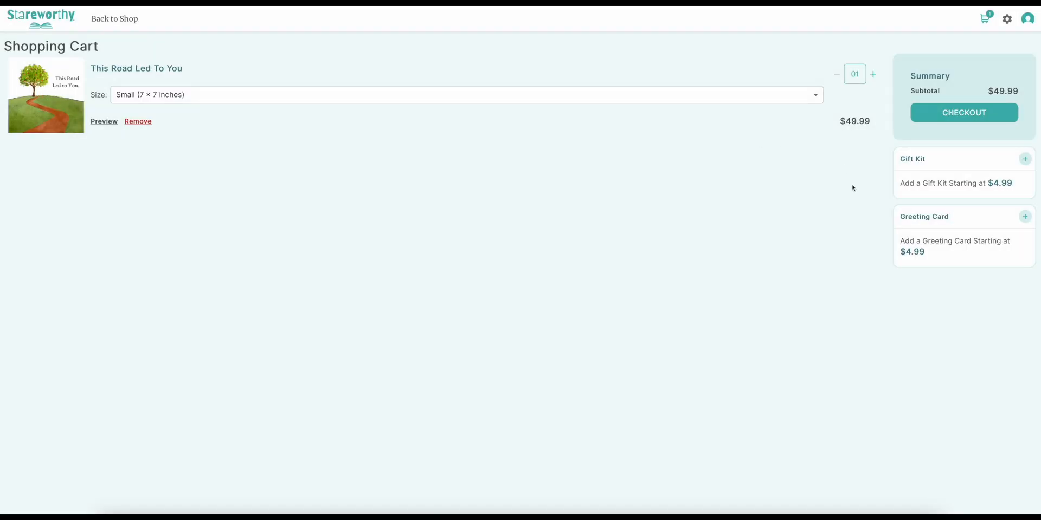
{"action": "left_click", "coordinate": [1025, 217]}
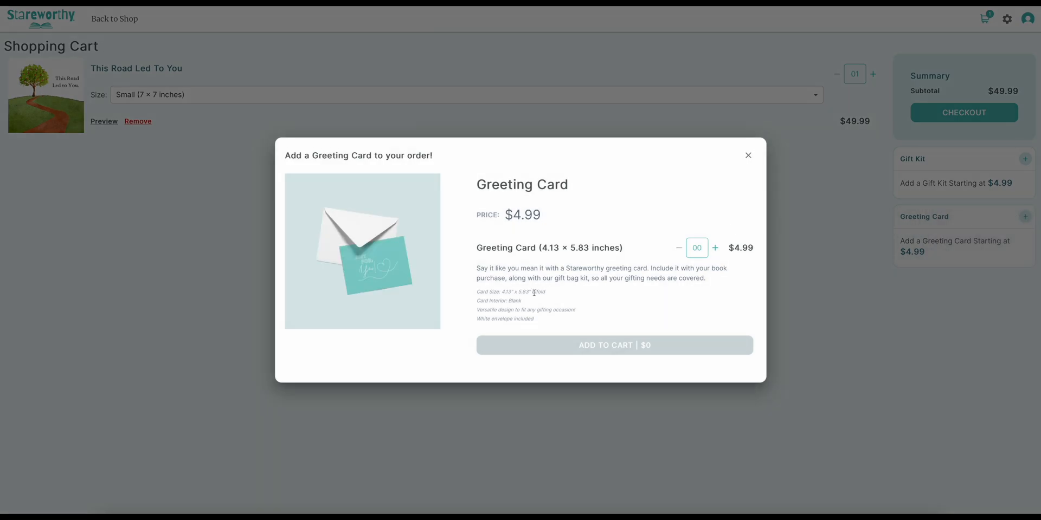
{"action": "left_click", "coordinate": [748, 157]}
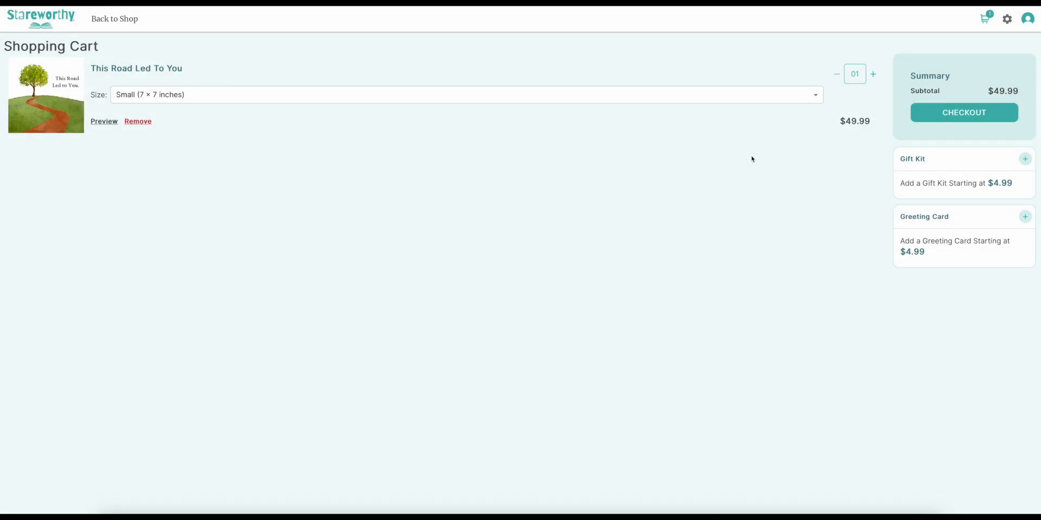
- Proceed to checkout and fill in the shipping recipient's full name, trying several placeholder entries in turn
{"action": "left_click", "coordinate": [995, 114]}
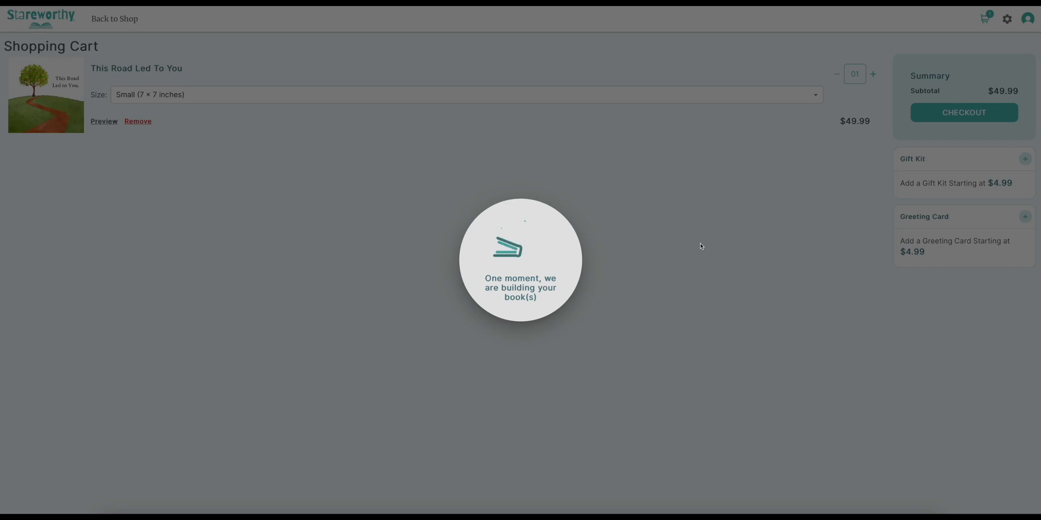
{"action": "type", "text": "Valued Customer"}
{"action": "key", "text": "super+a"}
{"action": "type", "text": "Honored Guest"}
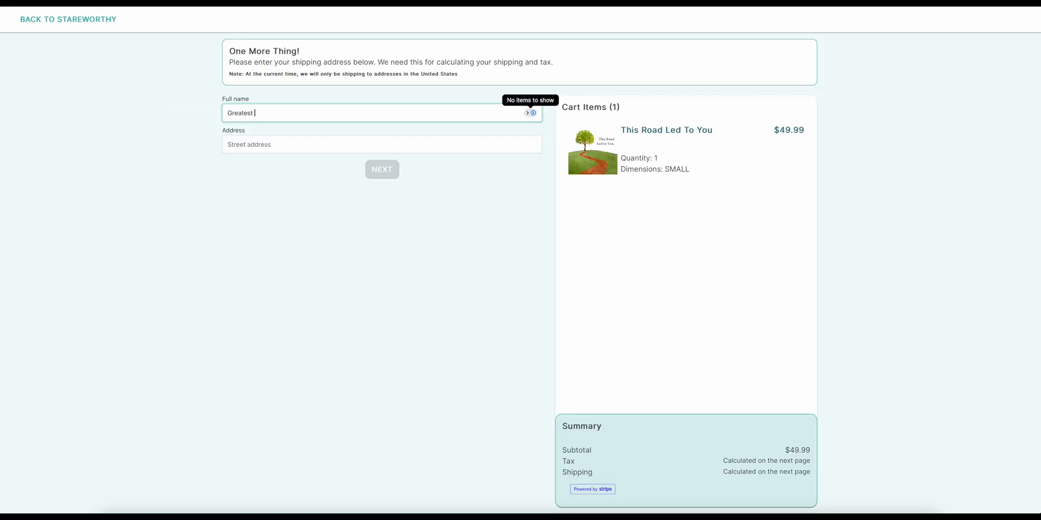
{"action": "key", "text": "super+a"}
{"action": "type", "text": "Amazing Customer"}
{"action": "key", "text": "super+a"}
{"action": "type", "text": "Grandad of the Year"}
{"action": "key", "text": "super+a"}
{"action": "type", "text": "Greatest"}
{"action": "type", "text": "Best Grandma"}
{"action": "key", "text": "super+a"}
{"action": "type", "text": "Lovi"}
{"action": "key", "text": "super+a"}
{"action": "type", "text": "T"}
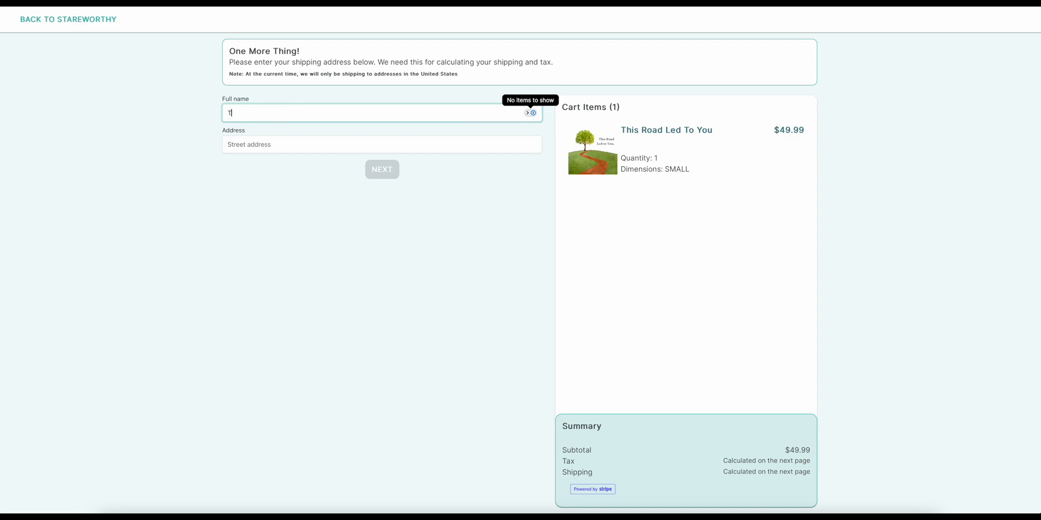